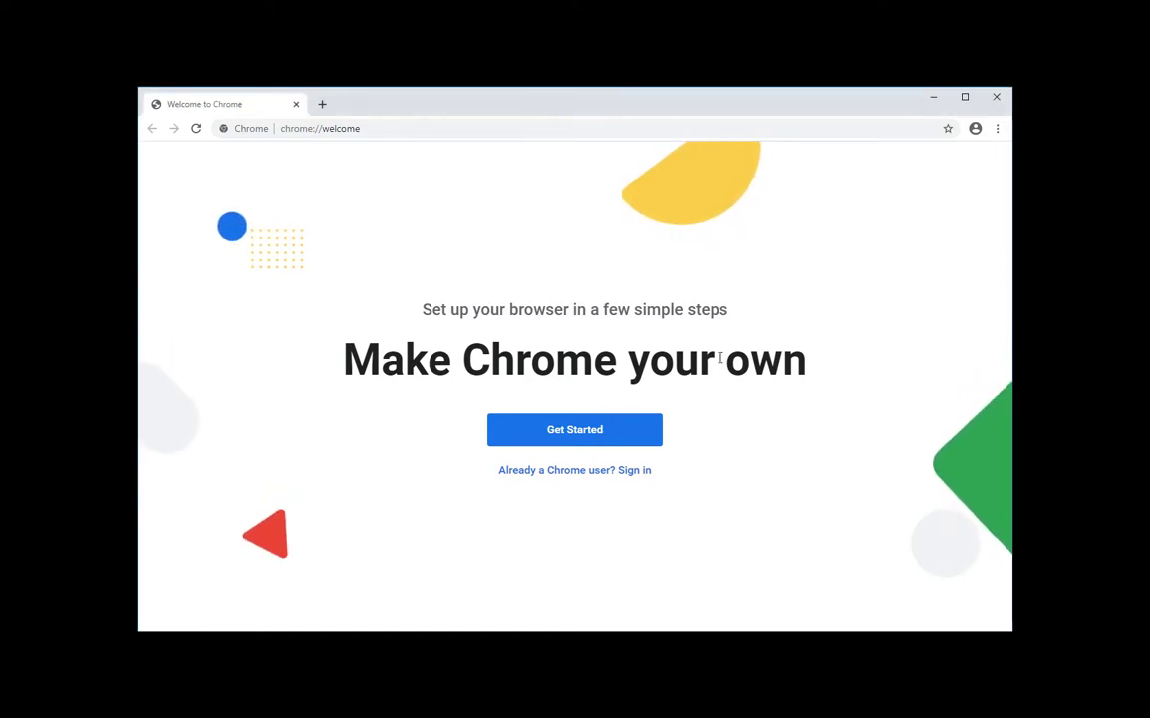
Highlight 'your' in the heading, then run a Google search for 'Fiery drivers' in a new tab
{"action": "left_click_drag", "start_coordinate": [718, 359], "coordinate": [627, 361]}
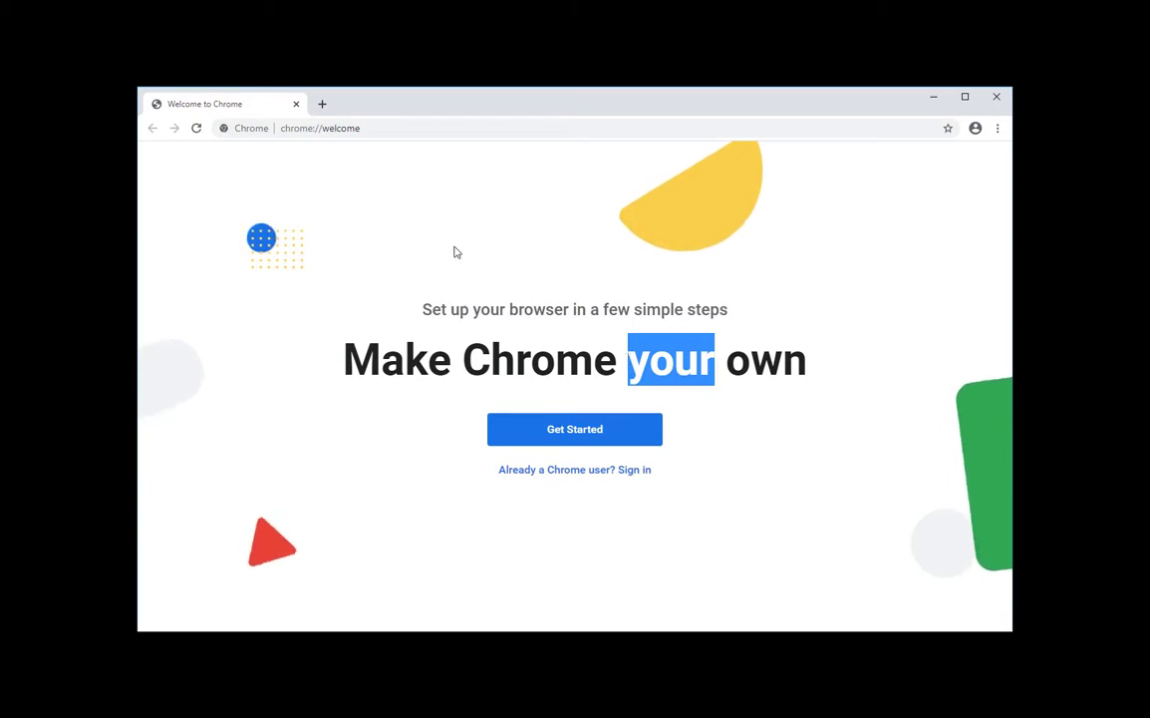
{"action": "key", "text": "ctrl+t"}
{"action": "type", "text": "Fiery der"}
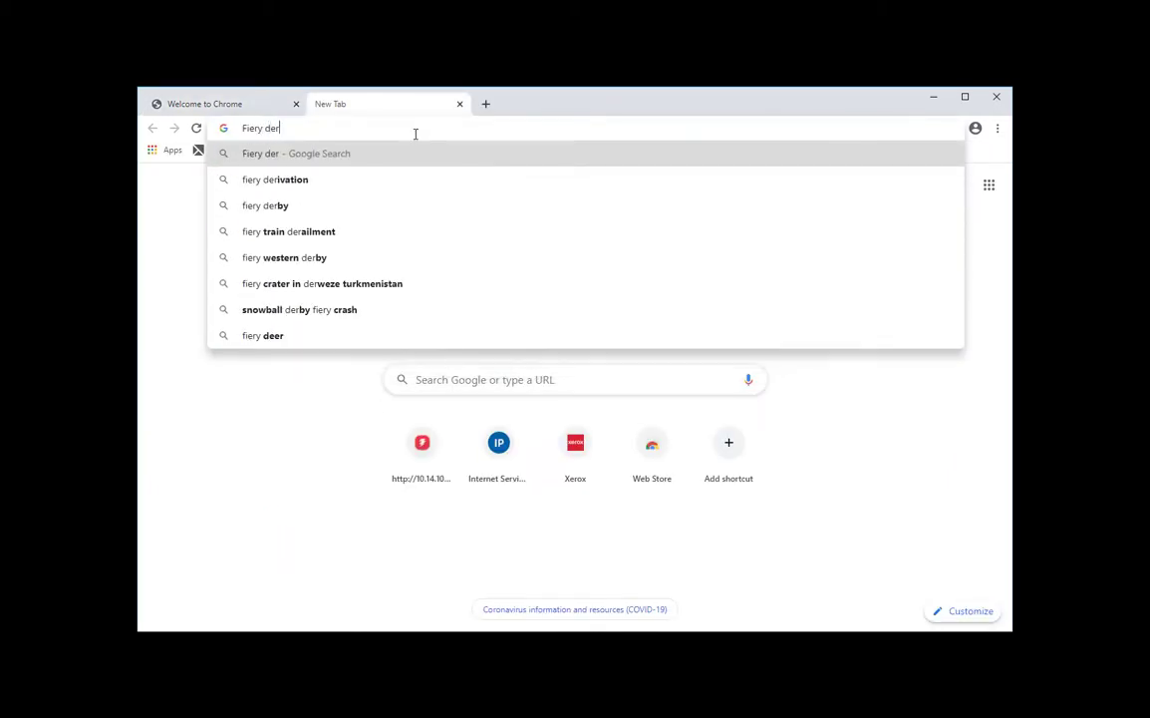
{"action": "key", "text": "BackSpace"}
{"action": "key", "text": "BackSpace"}
{"action": "type", "text": "rivers"}
{"action": "key", "text": "Return"}
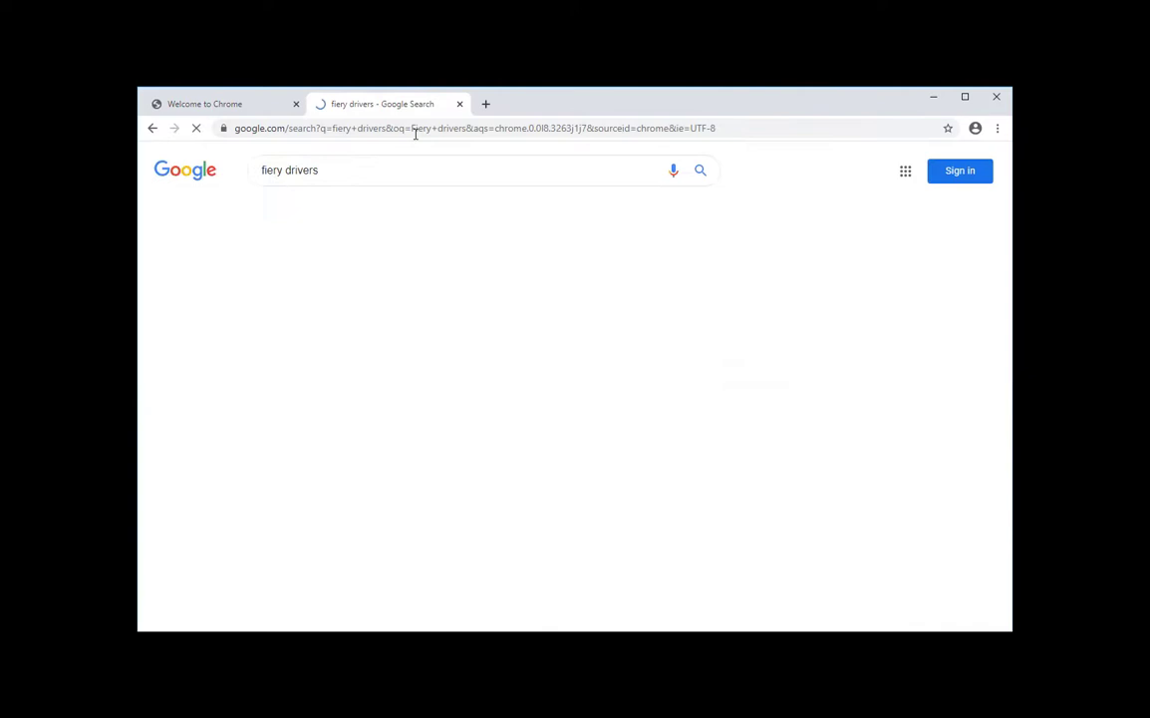
Go from EFI Support & Downloads to Downloads and submit the registration form with the registrant's details
{"action": "left_click", "coordinate": [345, 368]}
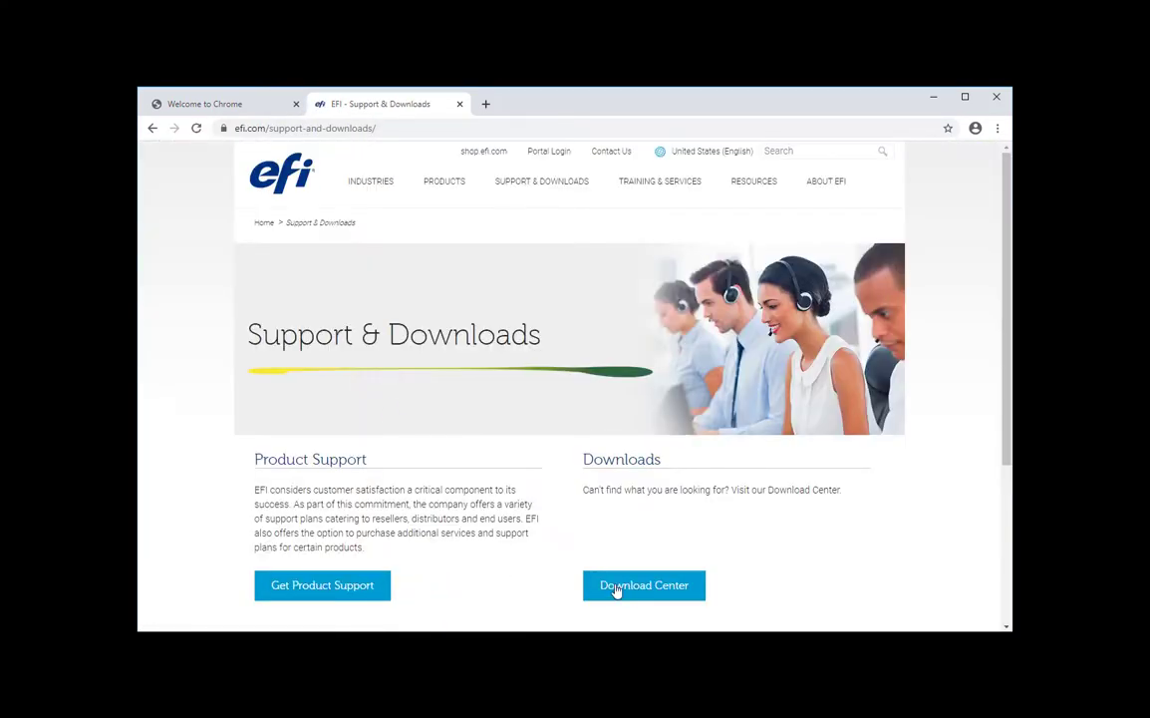
{"action": "left_click", "coordinate": [631, 592]}
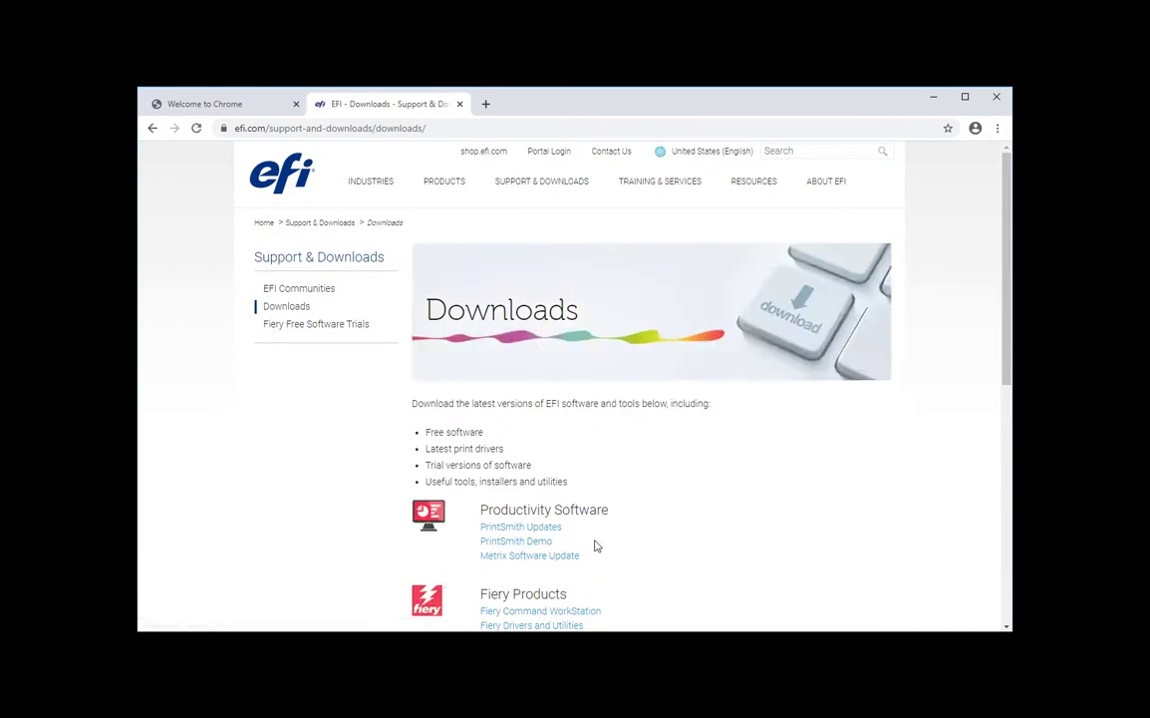
{"action": "scroll", "coordinate": [593, 545], "scroll_direction": "down", "scroll_amount": 2}
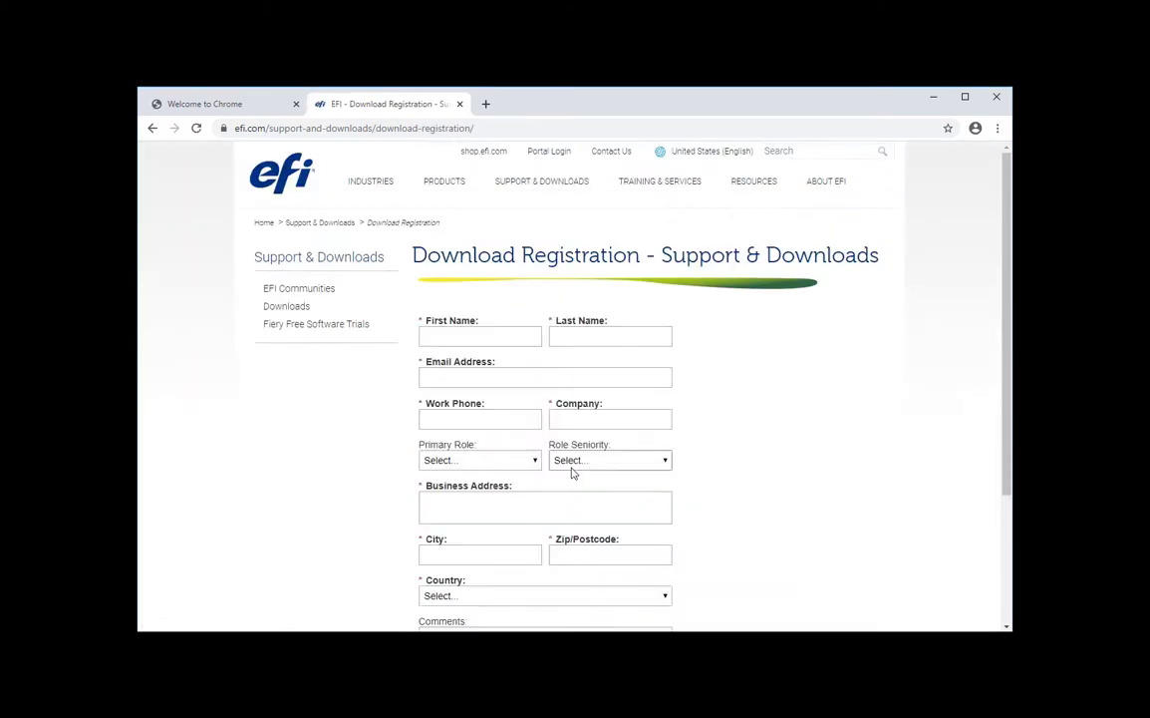
{"action": "left_click", "coordinate": [474, 337]}
{"action": "scroll", "coordinate": [474, 337], "scroll_direction": "down", "scroll_amount": 1}
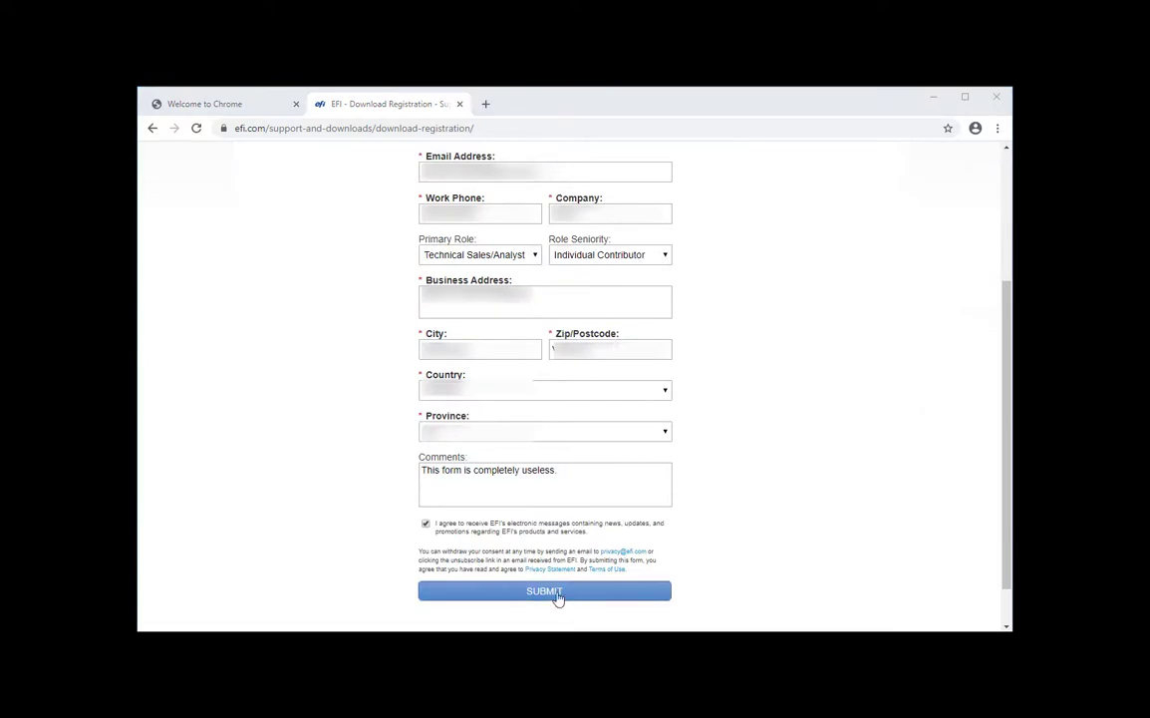
{"action": "left_click", "coordinate": [556, 592]}
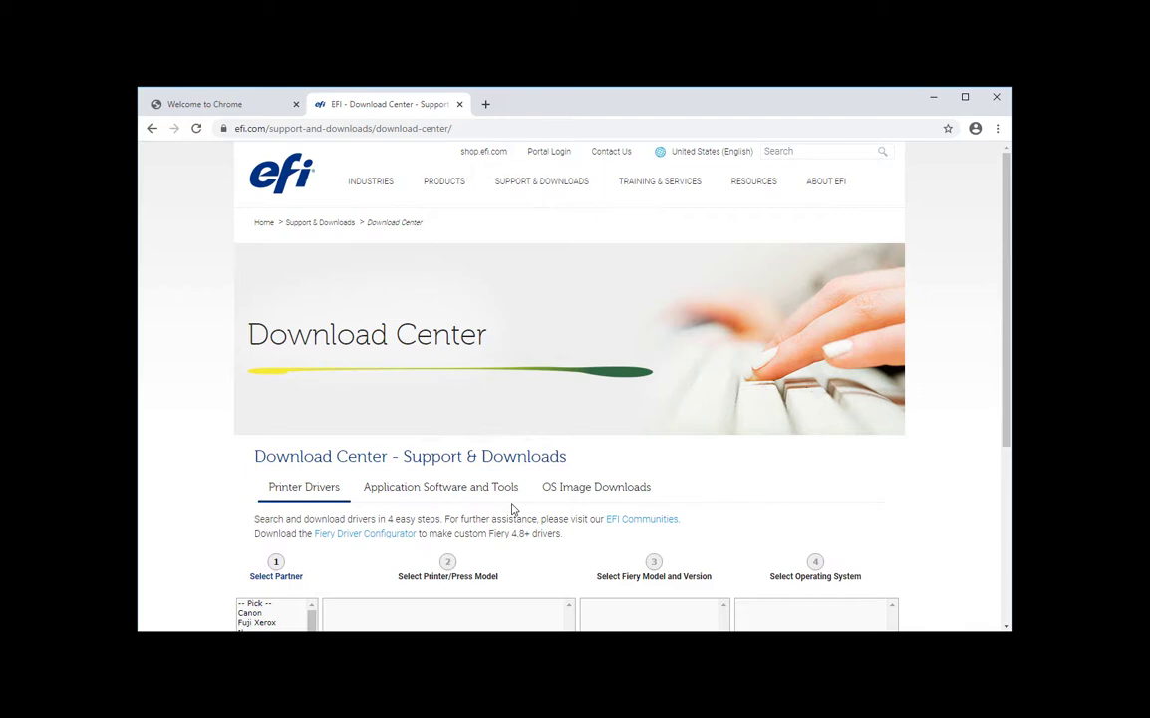
Choose the Xerox PrimeLink C9065/C9070 press in the Printer Drivers lists
{"action": "scroll", "coordinate": [513, 509], "scroll_direction": "down", "scroll_amount": 5}
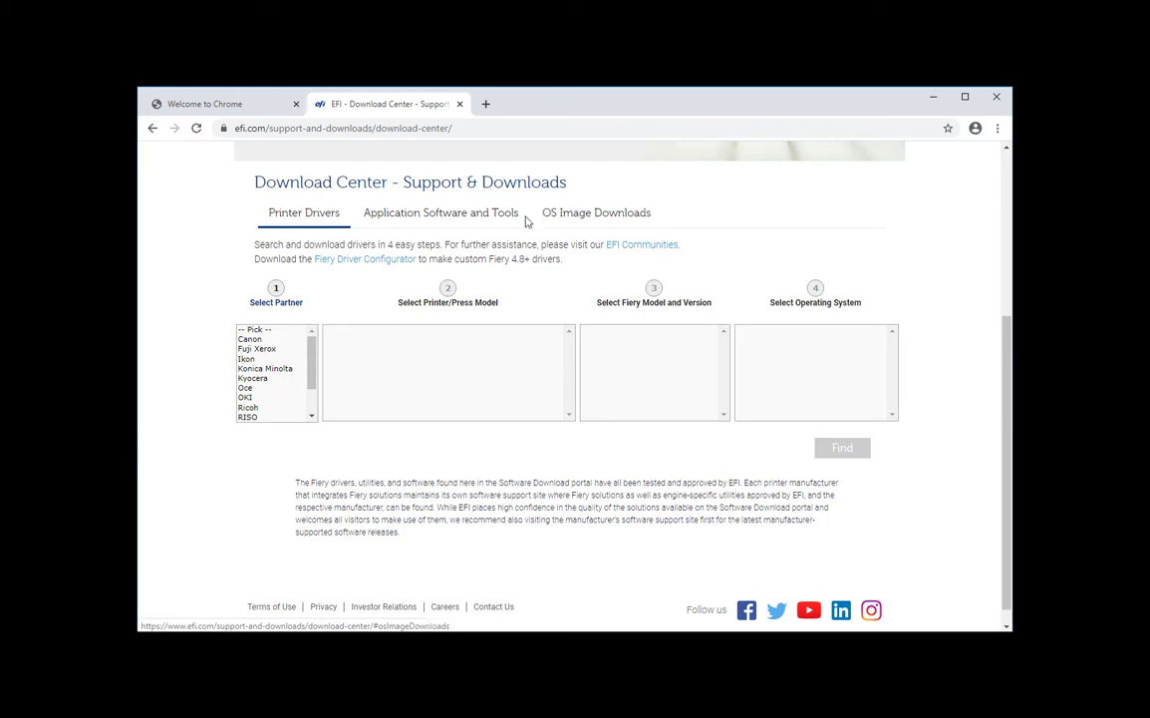
{"action": "left_click_drag", "start_coordinate": [316, 351], "coordinate": [313, 400]}
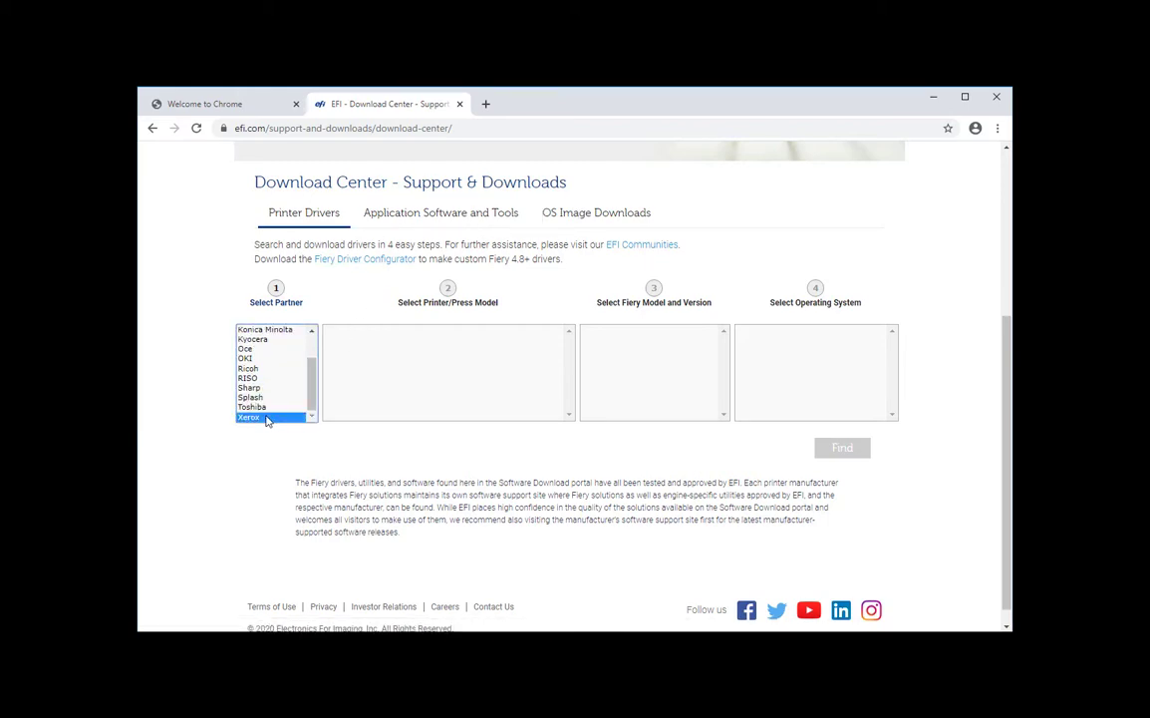
{"action": "scroll", "coordinate": [379, 387], "scroll_direction": "down", "scroll_amount": 10}
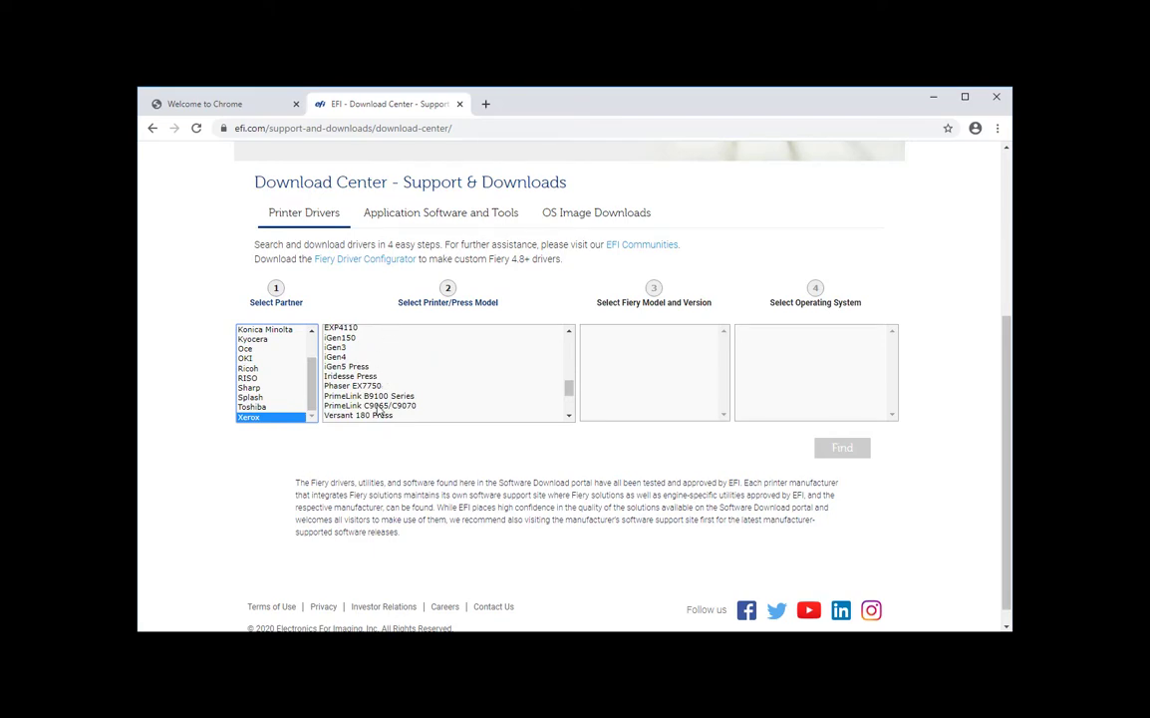
{"action": "left_click", "coordinate": [379, 406]}
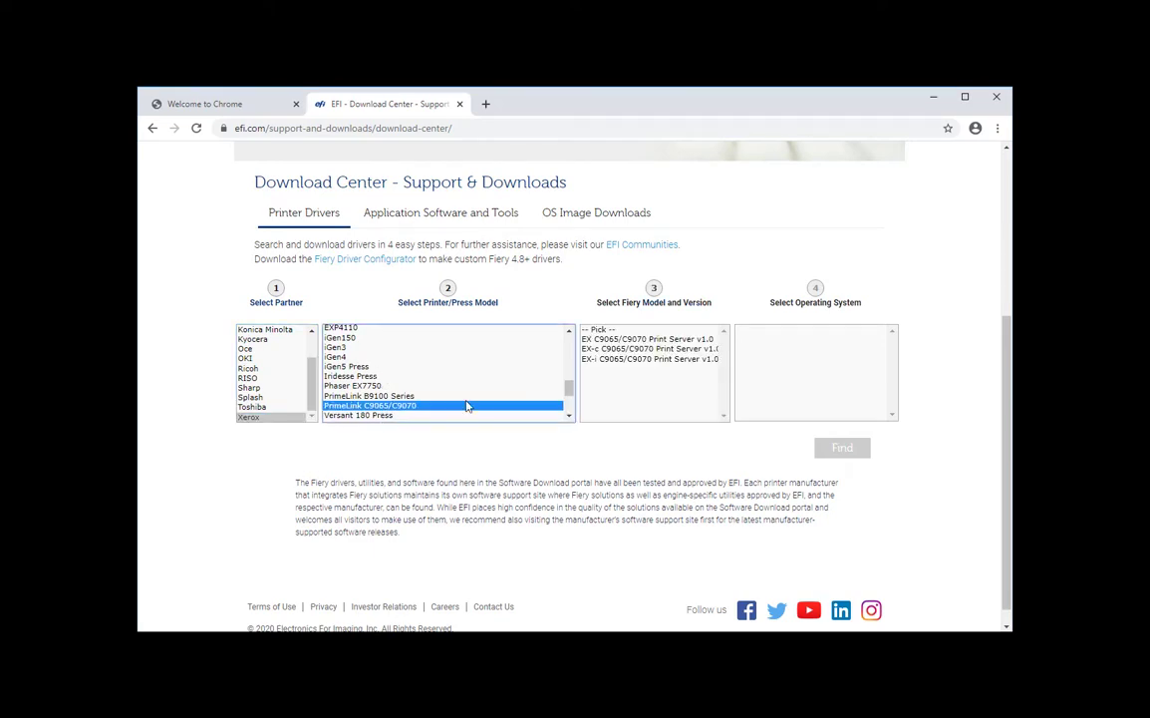
Try the EX-i, EX-c and EX C9065/C9070 Print Server v1.0, then show Application Software and Tools
{"action": "left_click", "coordinate": [645, 359]}
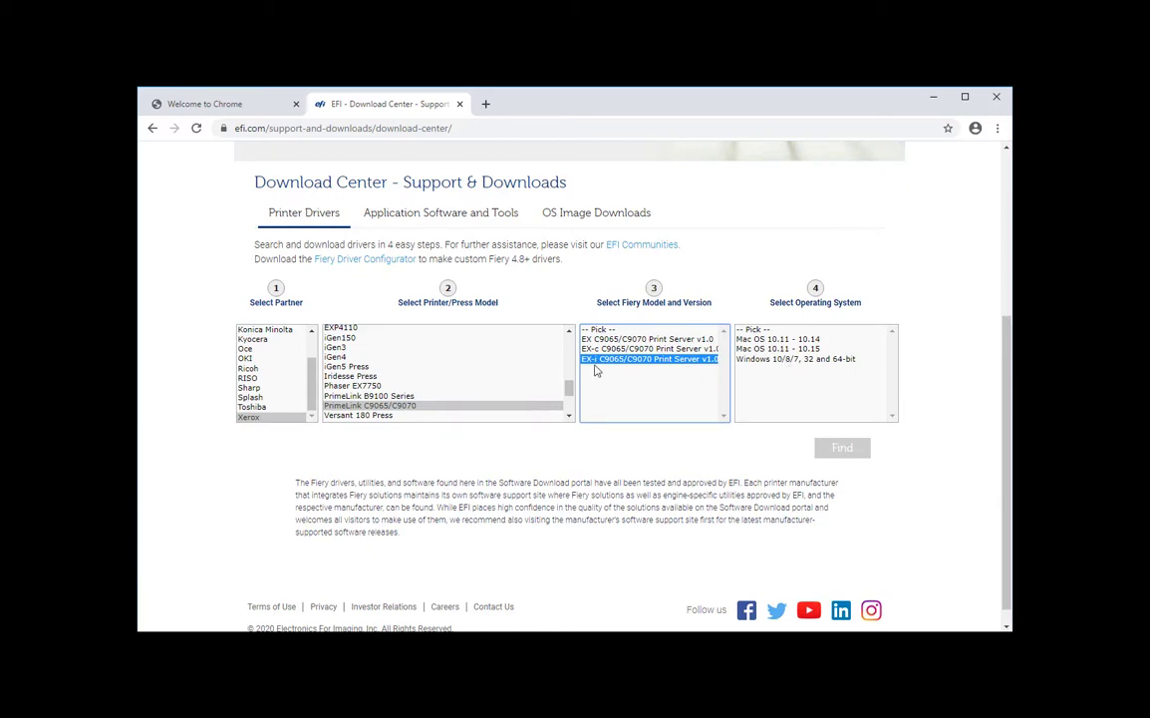
{"action": "left_click", "coordinate": [601, 350]}
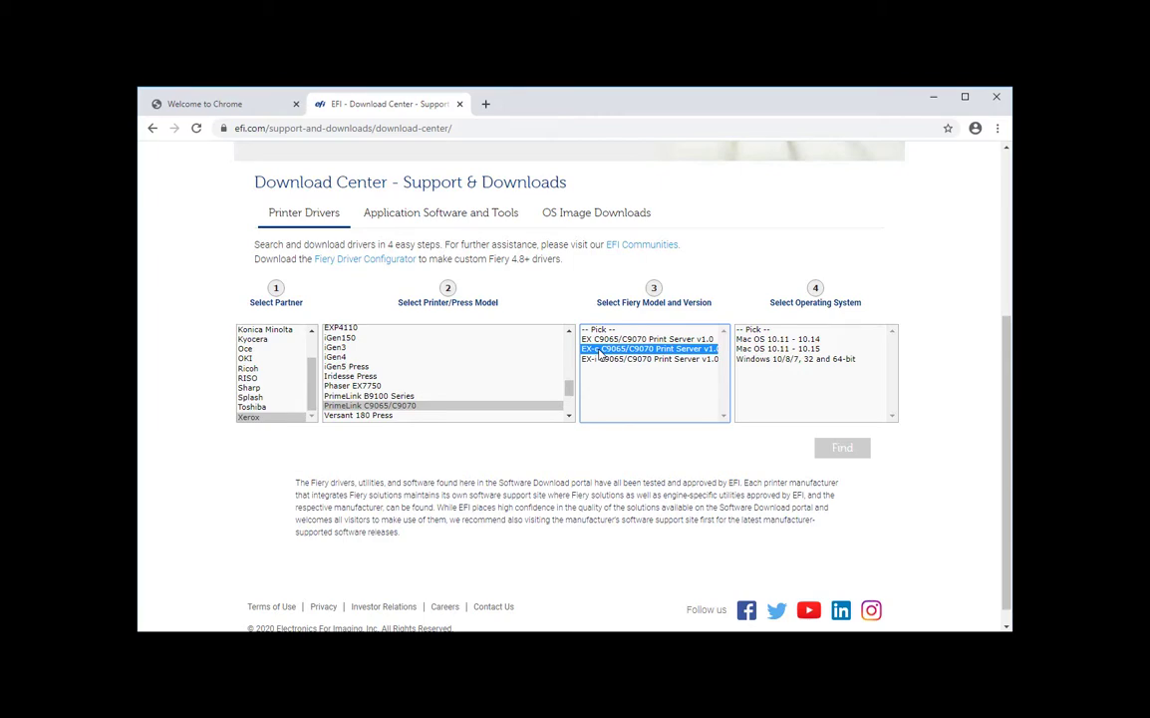
{"action": "left_click", "coordinate": [604, 339]}
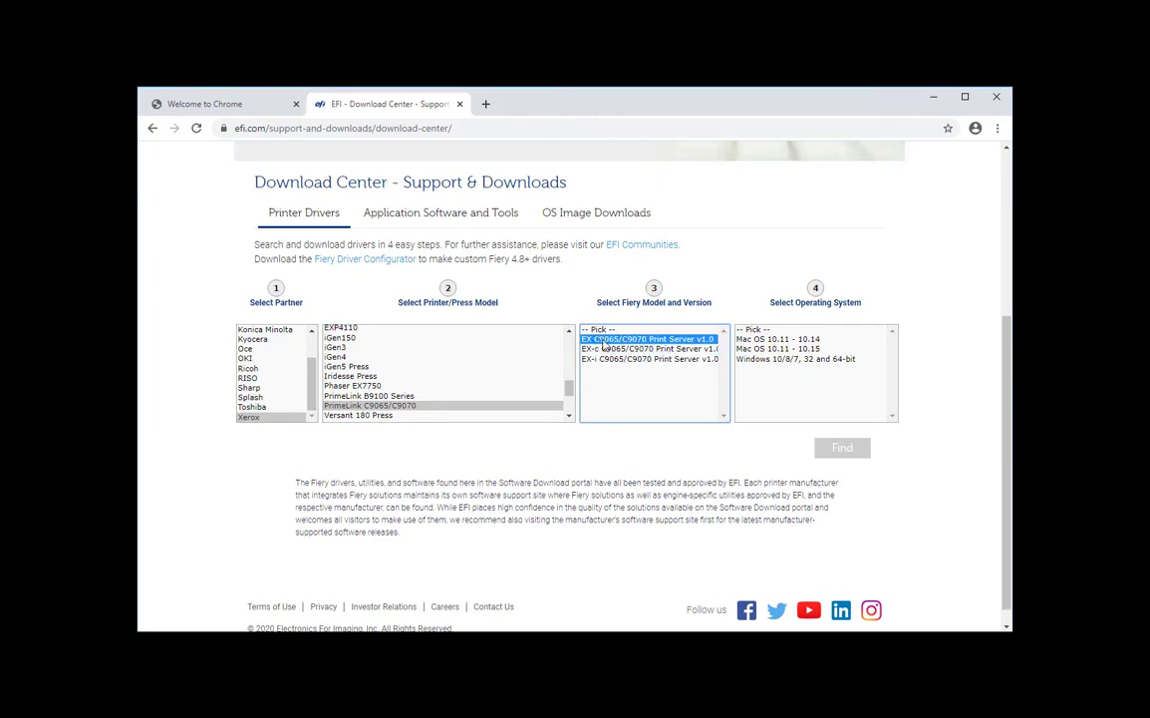
{"action": "left_click", "coordinate": [439, 216]}
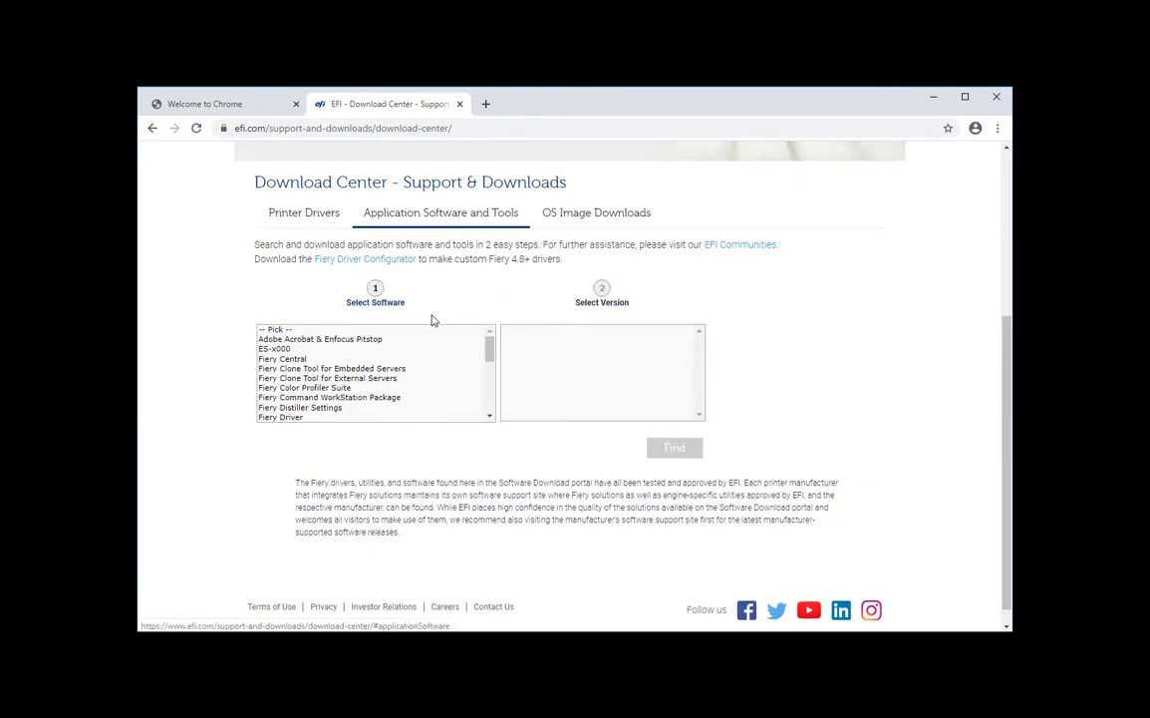
Select the Fiery Command WorkStation Package software with version v6.5.0.171 SP1
{"action": "left_click", "coordinate": [321, 398]}
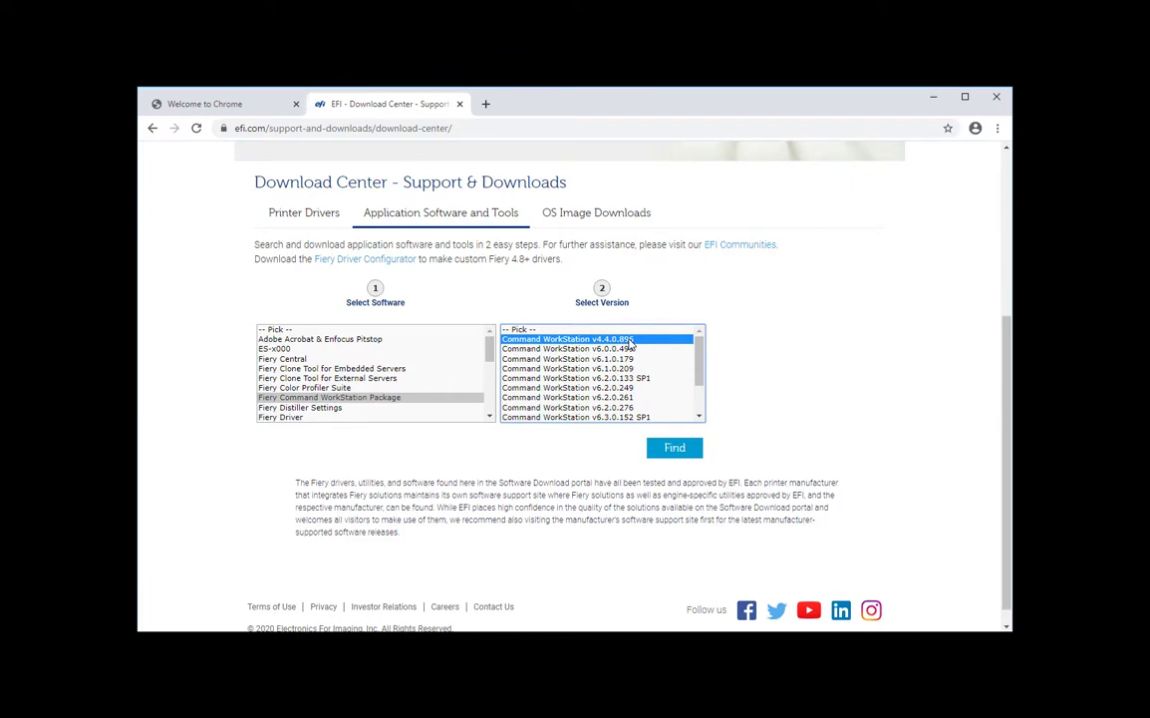
{"action": "scroll", "coordinate": [641, 373], "scroll_direction": "down", "scroll_amount": 3}
{"action": "left_click", "coordinate": [608, 417]}
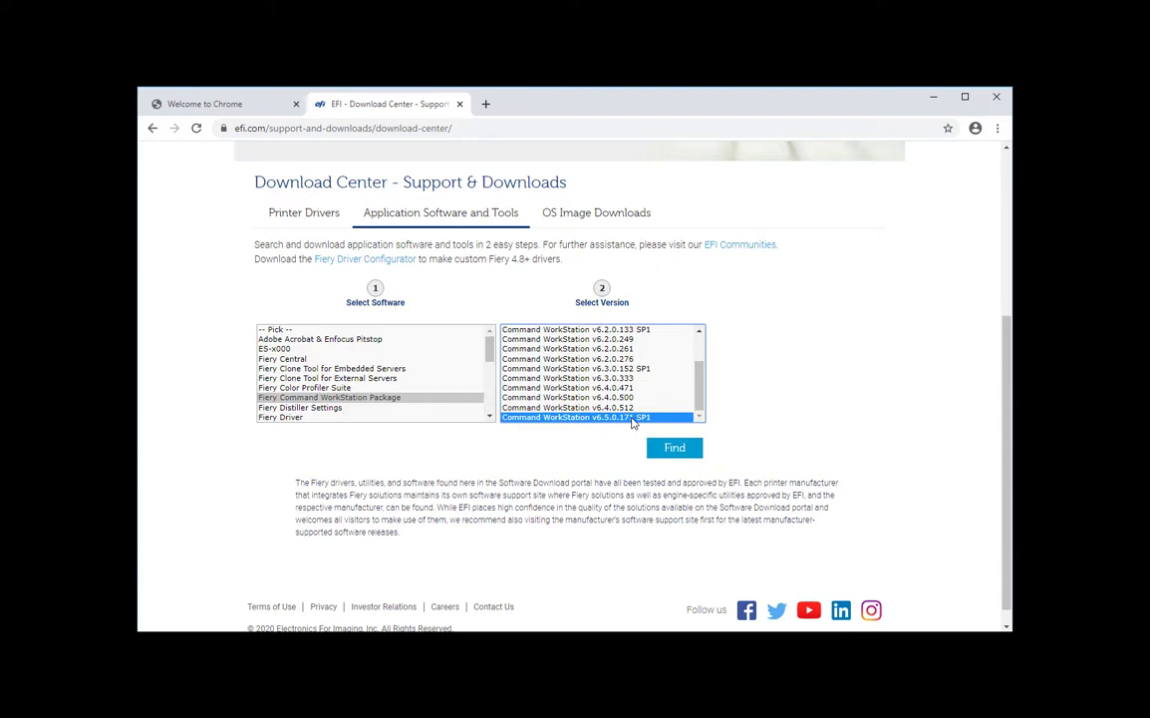
Find the v6.5.0.171 SP1 downloads, check the Windows and Mac file names, and show the direct link
{"action": "left_click", "coordinate": [672, 454]}
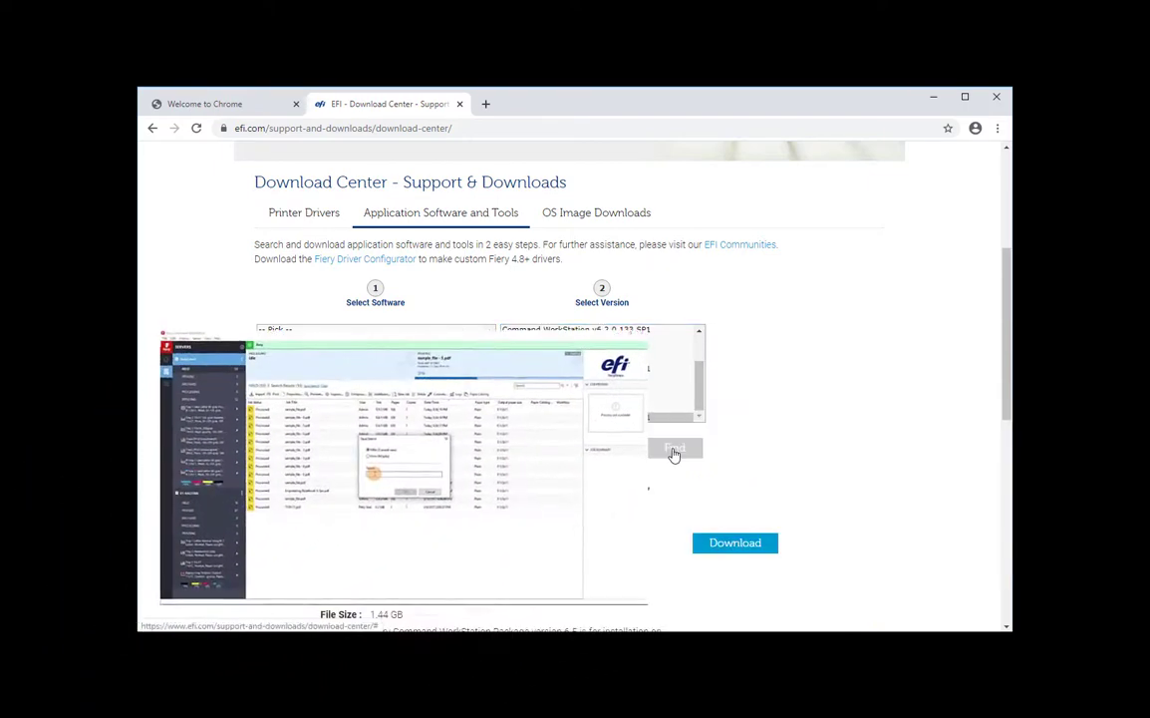
{"action": "scroll", "coordinate": [670, 456], "scroll_direction": "down", "scroll_amount": 3}
{"action": "scroll", "coordinate": [673, 450], "scroll_direction": "up", "scroll_amount": 1}
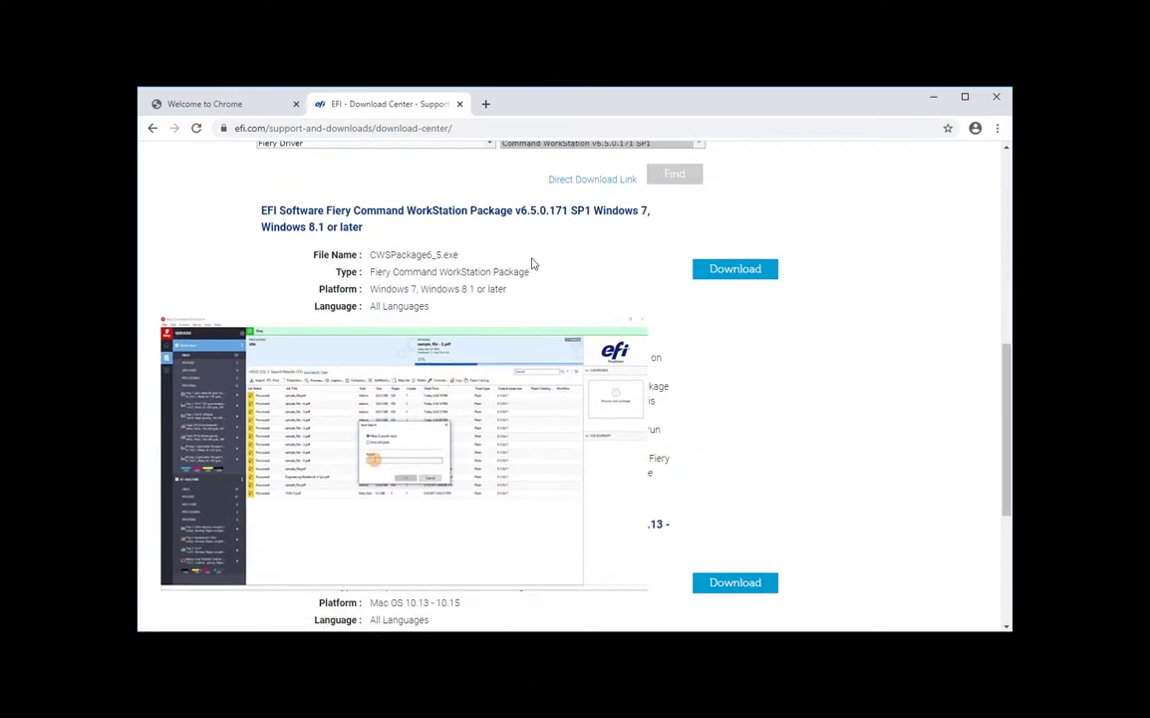
{"action": "left_click_drag", "start_coordinate": [460, 257], "coordinate": [435, 256]}
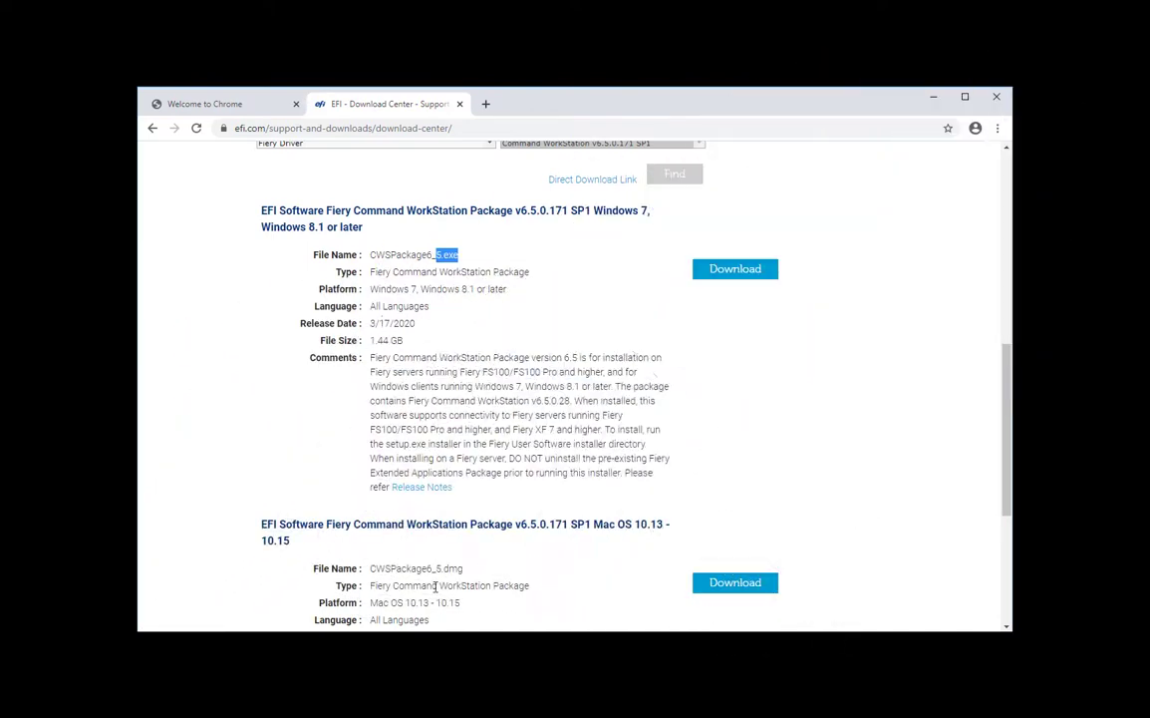
{"action": "left_click_drag", "start_coordinate": [467, 572], "coordinate": [440, 567]}
{"action": "scroll", "coordinate": [539, 303], "scroll_direction": "up", "scroll_amount": 1}
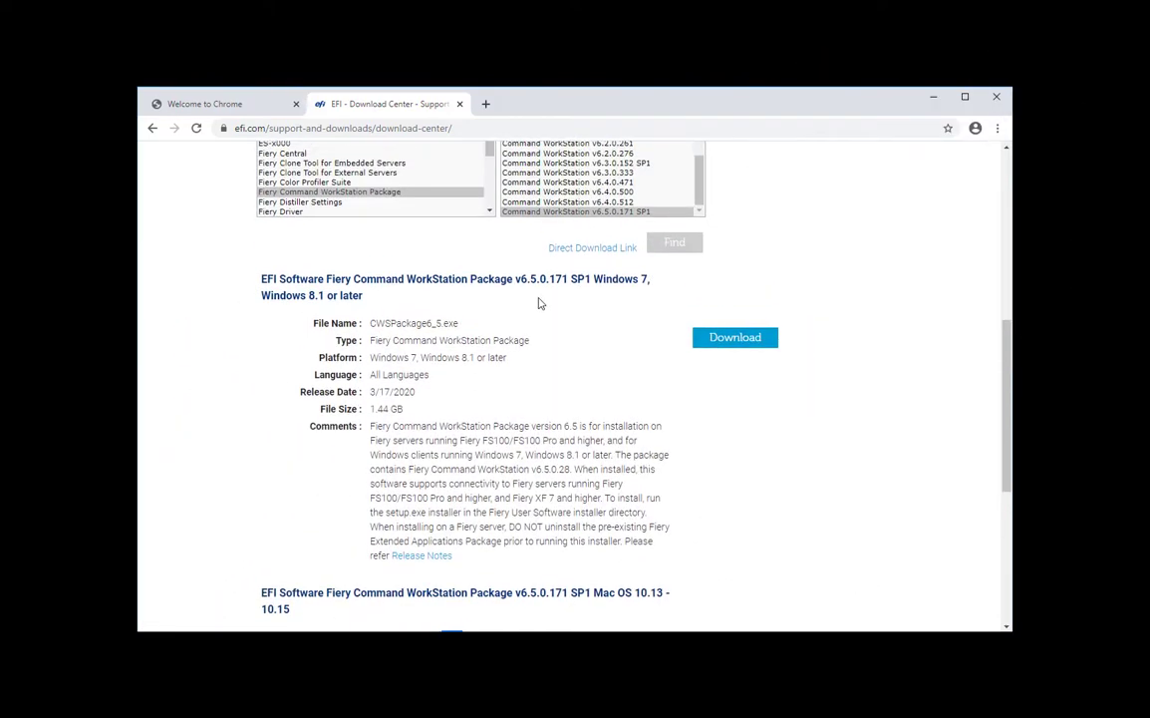
{"action": "left_click", "coordinate": [592, 249]}
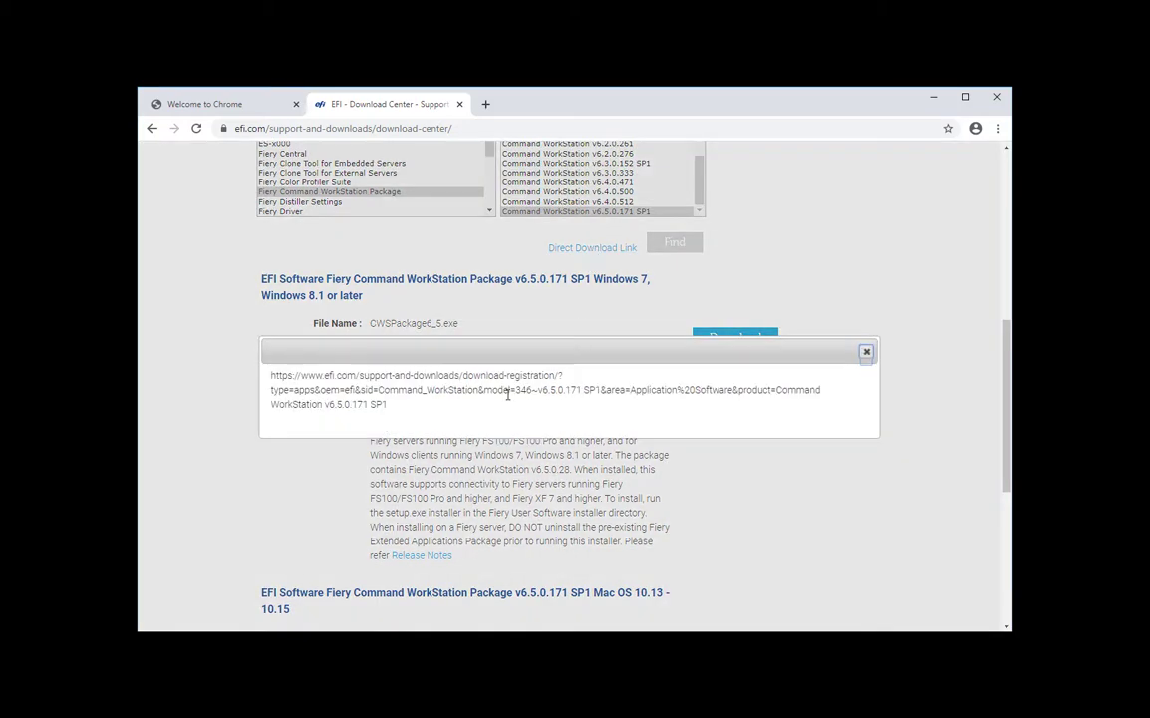
Download the Windows CWSPackage6_5.exe after accepting the licence agreement, then open File Explorer
{"action": "left_click", "coordinate": [865, 355]}
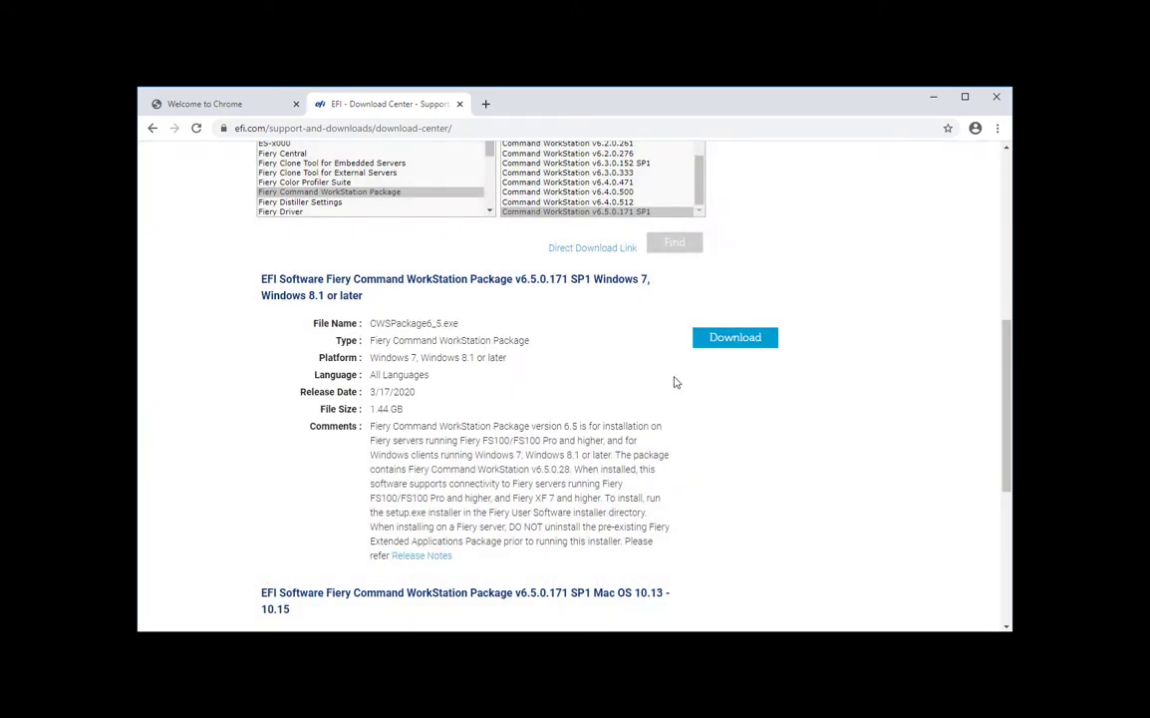
{"action": "left_click", "coordinate": [737, 344]}
{"action": "scroll", "coordinate": [686, 381], "scroll_direction": "down", "scroll_amount": 15}
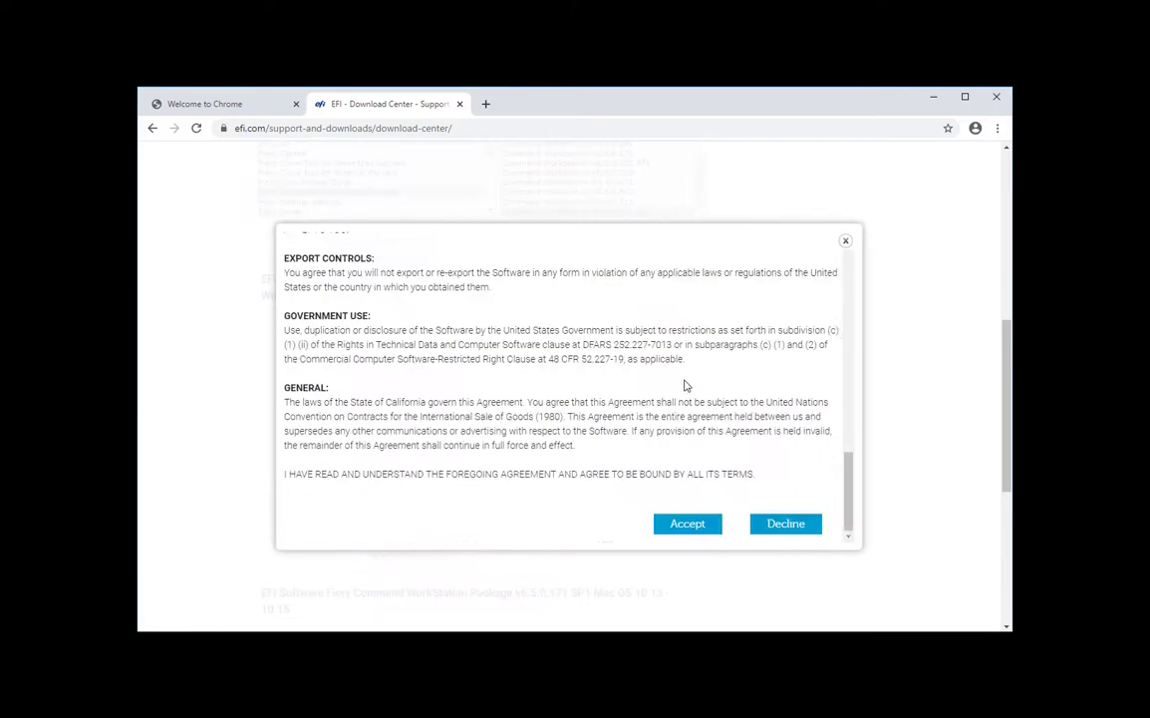
{"action": "left_click", "coordinate": [692, 525]}
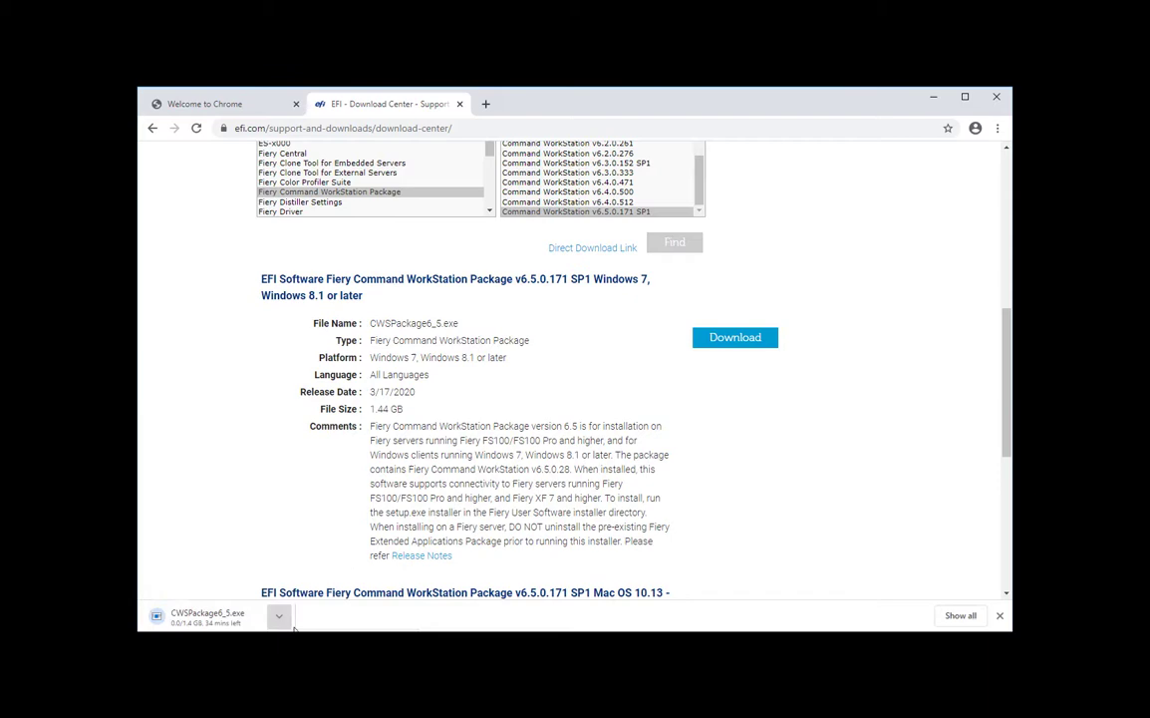
{"action": "left_click", "coordinate": [1000, 615]}
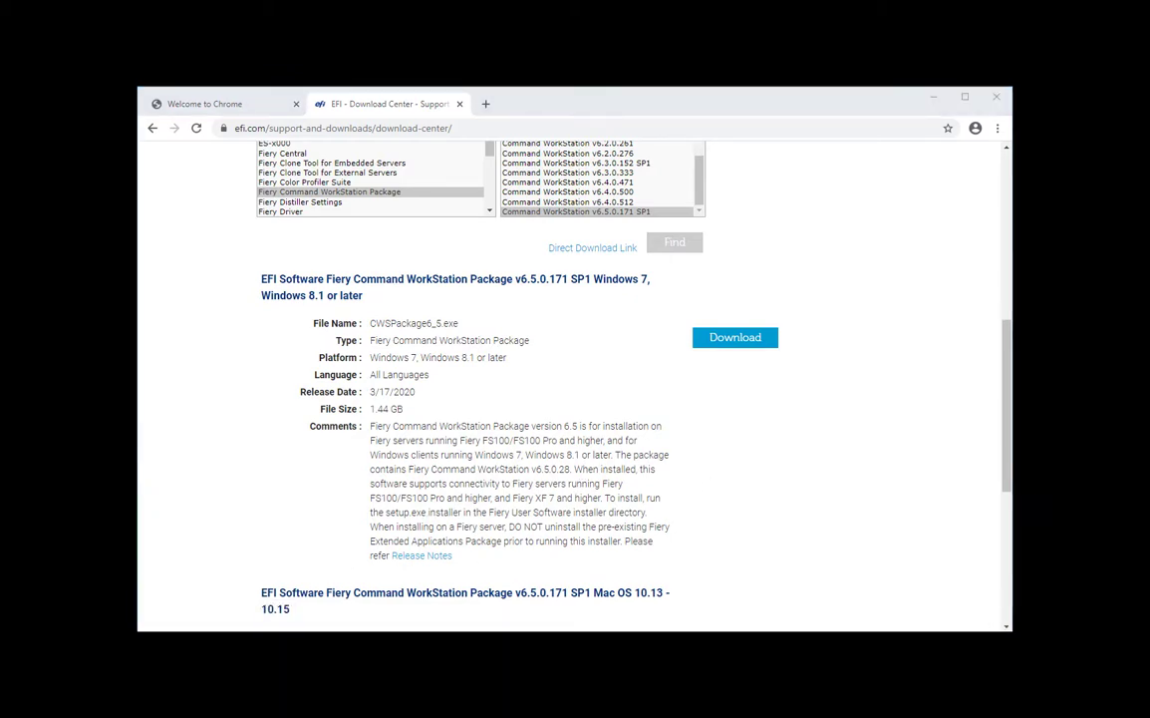
{"action": "key", "text": "super+e"}
Select CWSPackage6_5.exe in the Downloads folder, then minimize File Explorer
{"action": "left_click", "coordinate": [155, 286]}
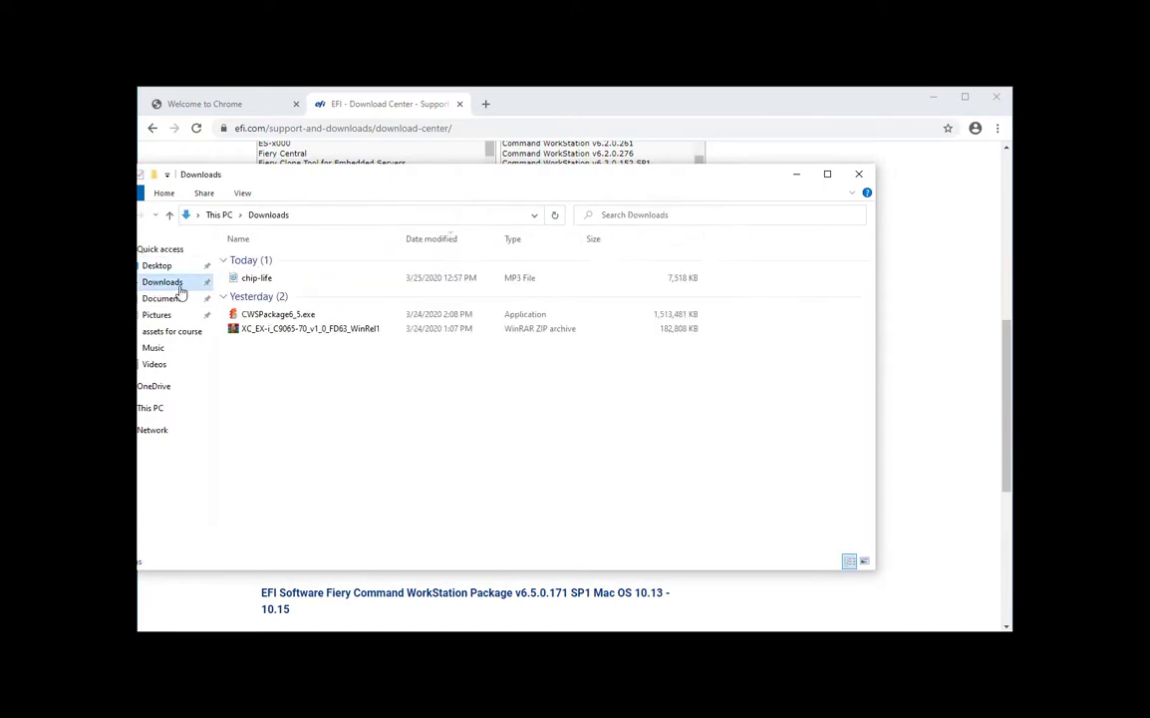
{"action": "left_click", "coordinate": [292, 316]}
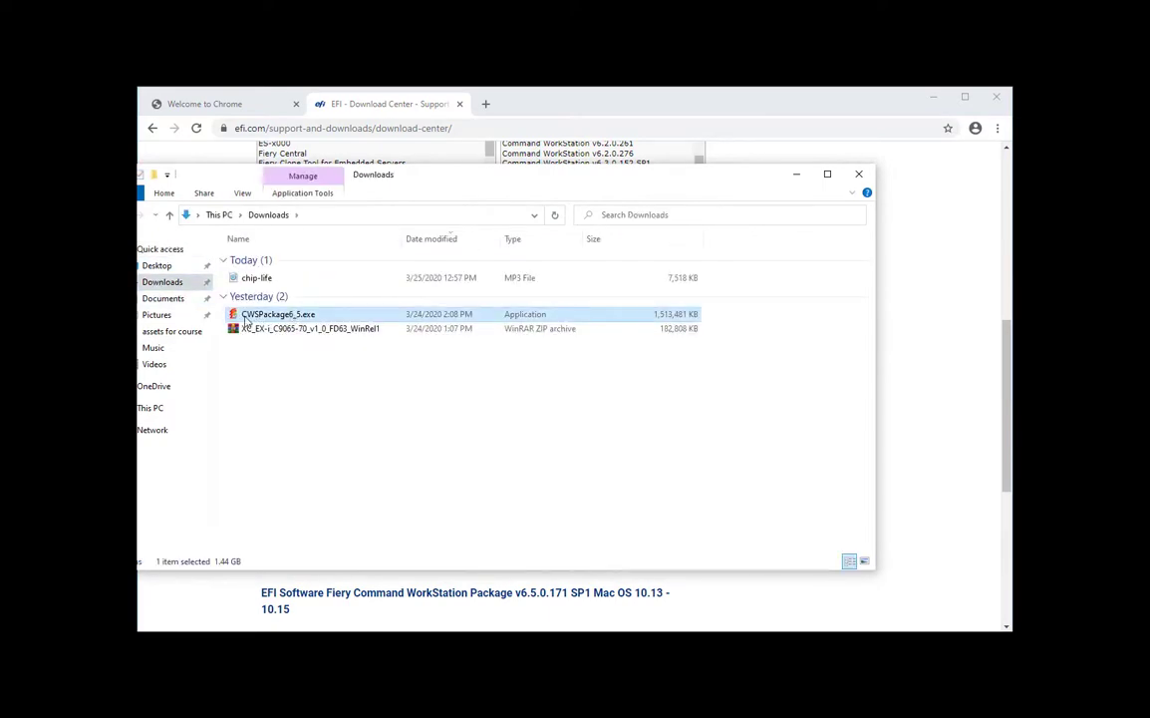
{"action": "left_click", "coordinate": [827, 174]}
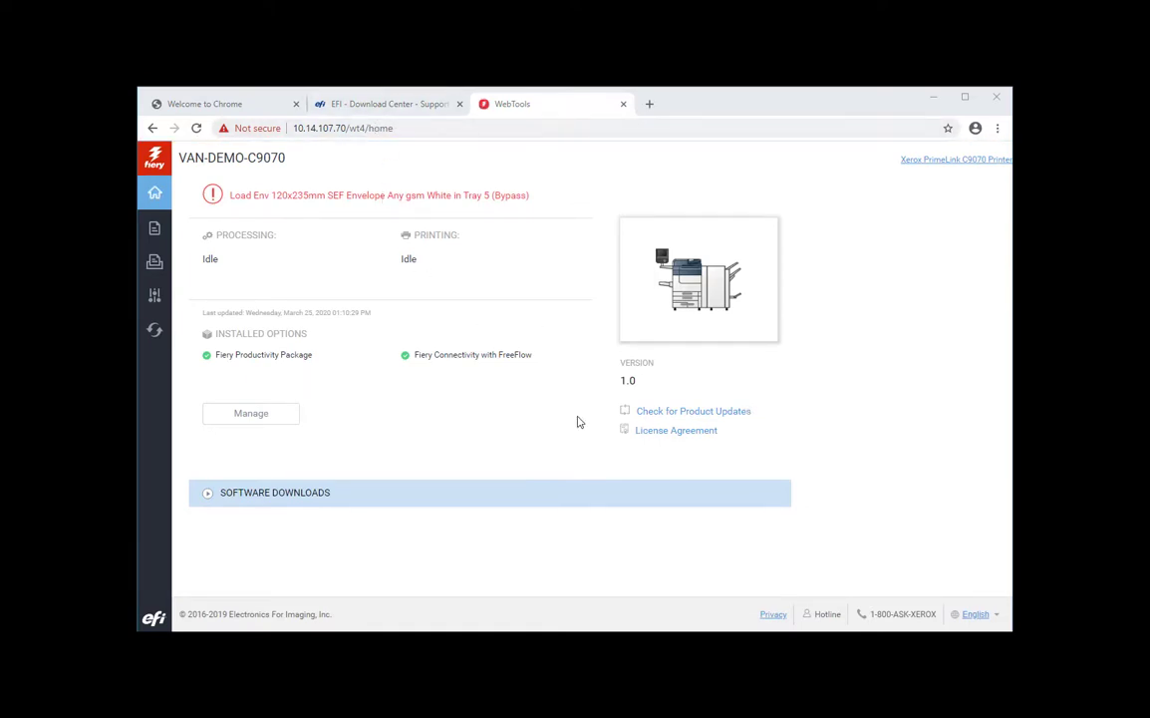
Open 10.14.107.201 in a new tab, proceeding past the certificate warning
{"action": "left_click", "coordinate": [649, 104]}
{"action": "type", "text": "10.14.107.201/wt4/home"}
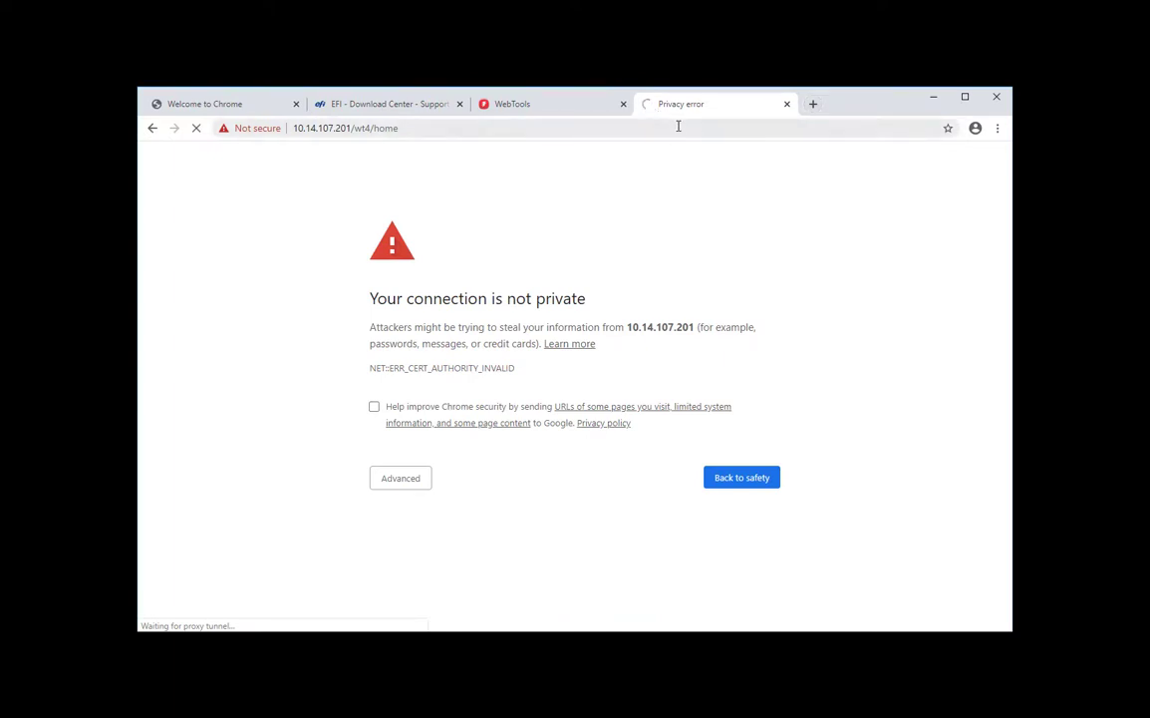
{"action": "left_click", "coordinate": [406, 483]}
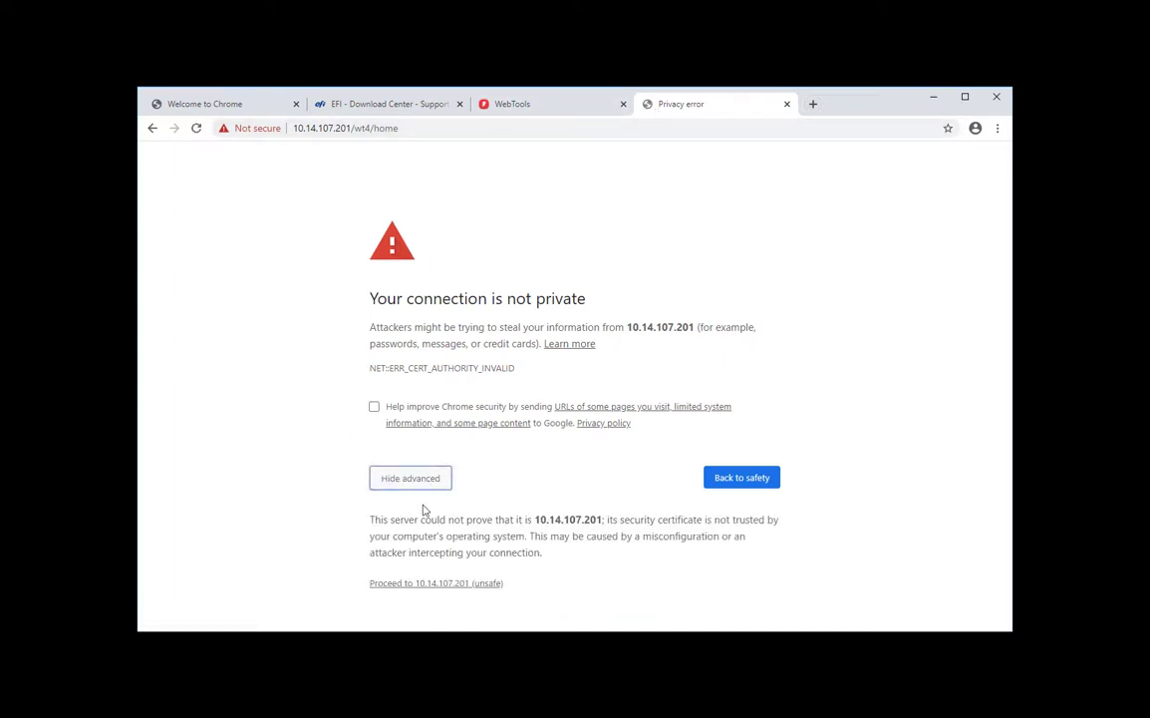
{"action": "left_click", "coordinate": [457, 586]}
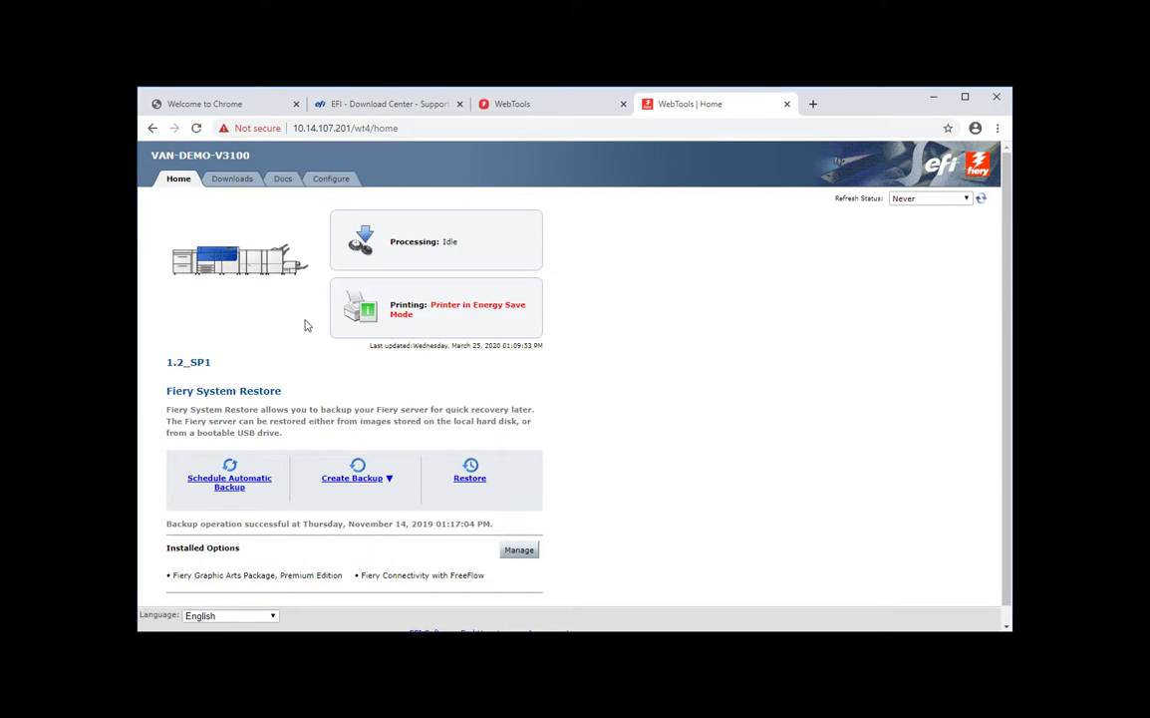
Switch back to the VAN-DEMO-C9070 WebTools tab
{"action": "left_click", "coordinate": [515, 106]}
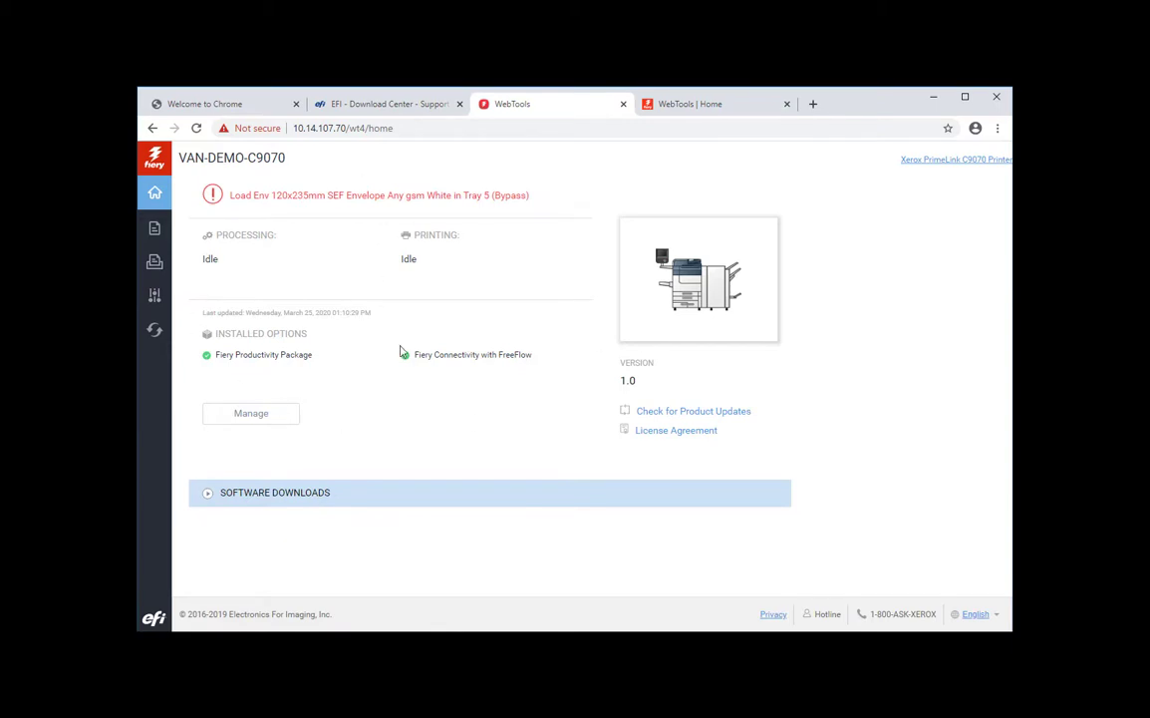
Expand Software Downloads and highlight the Client Software entry with its 36.86 MB size
{"action": "left_click_drag", "start_coordinate": [531, 195], "coordinate": [380, 197]}
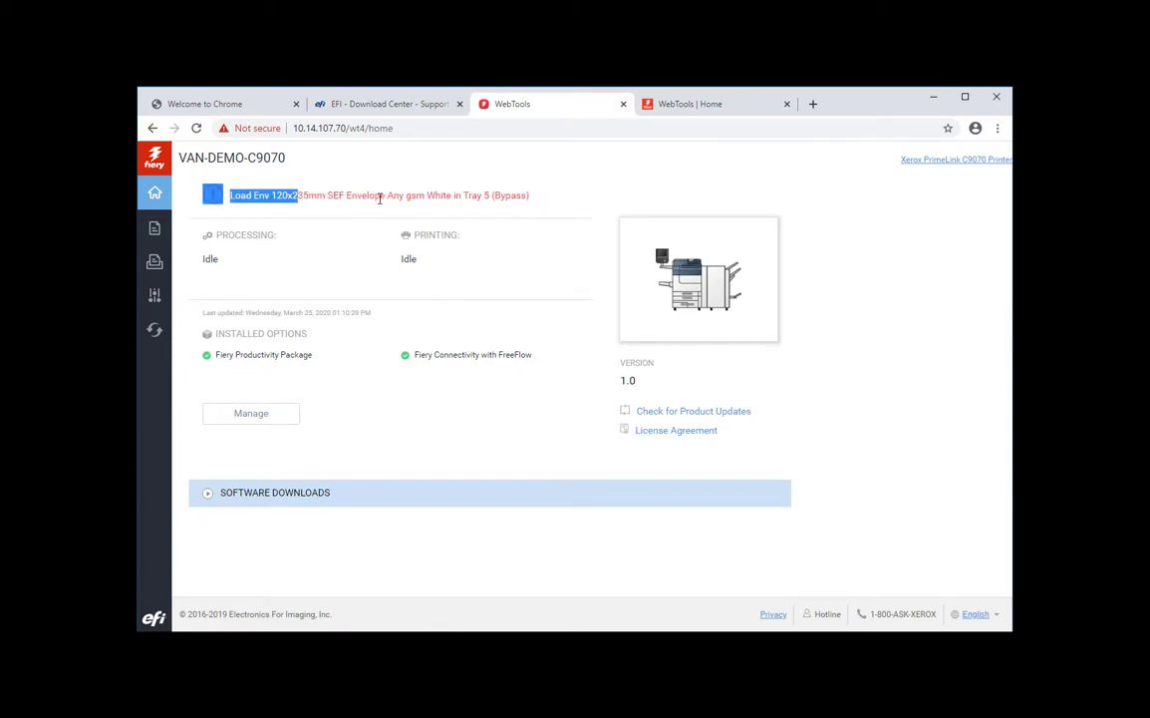
{"action": "left_click", "coordinate": [508, 198]}
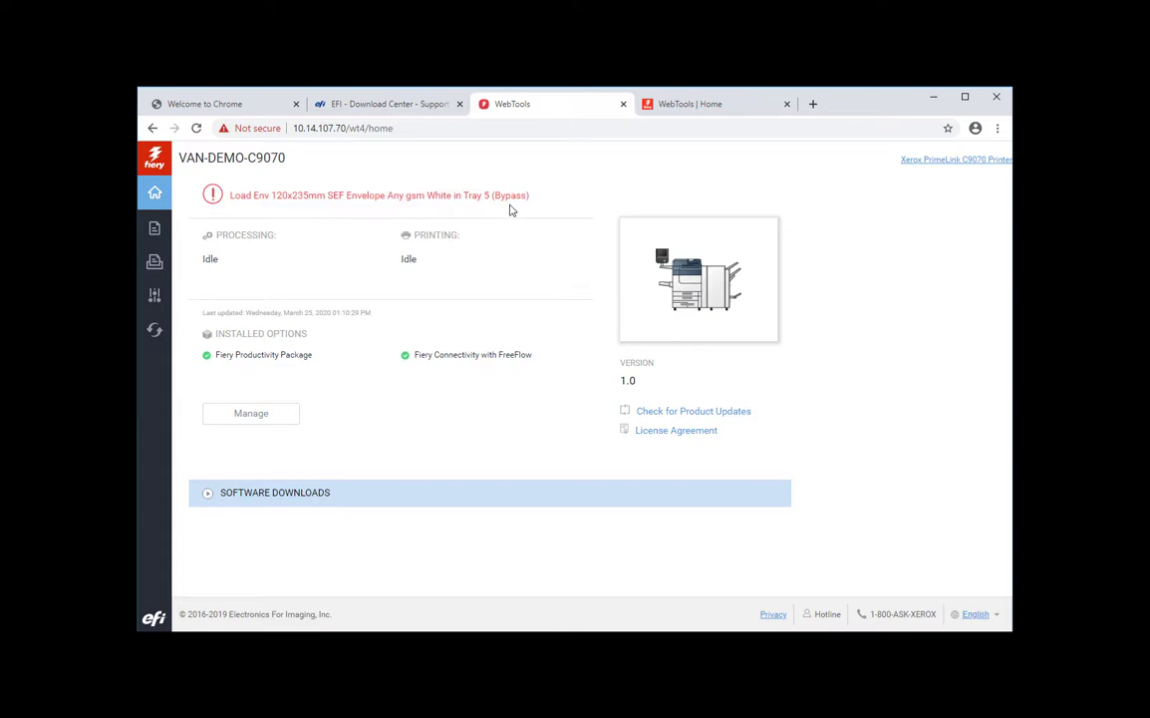
{"action": "left_click", "coordinate": [299, 492]}
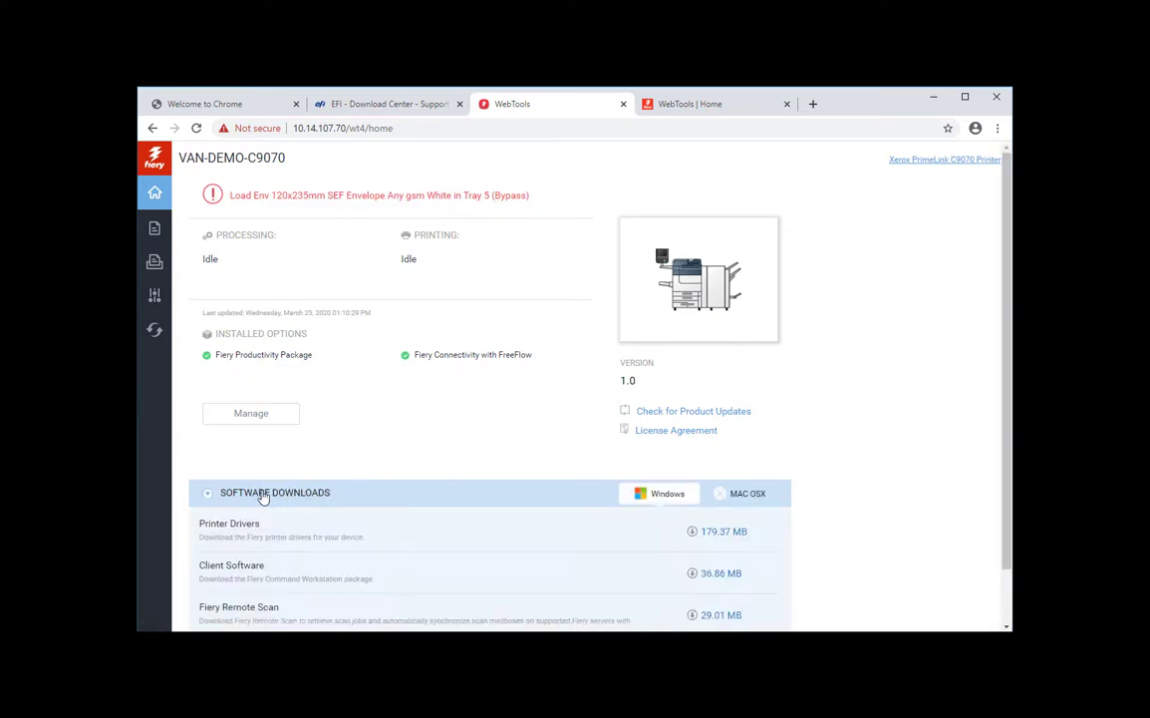
{"action": "scroll", "coordinate": [319, 463], "scroll_direction": "down", "scroll_amount": 1}
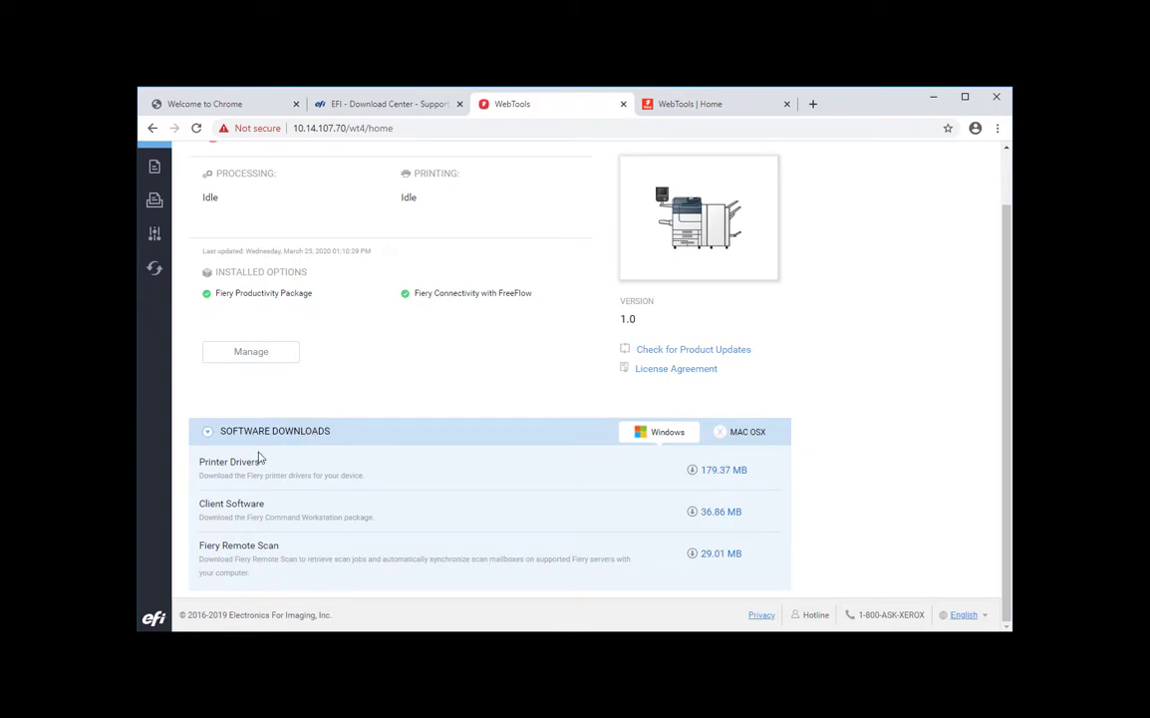
{"action": "left_click_drag", "start_coordinate": [204, 507], "coordinate": [283, 511]}
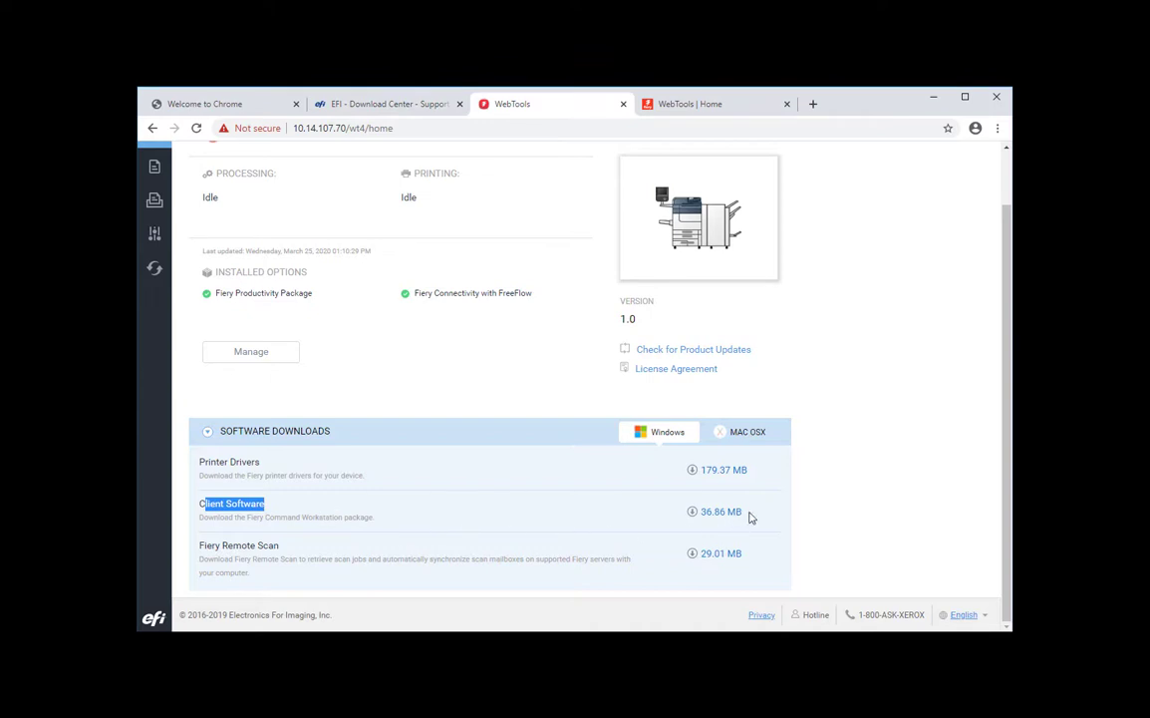
{"action": "left_click_drag", "start_coordinate": [747, 512], "coordinate": [699, 515]}
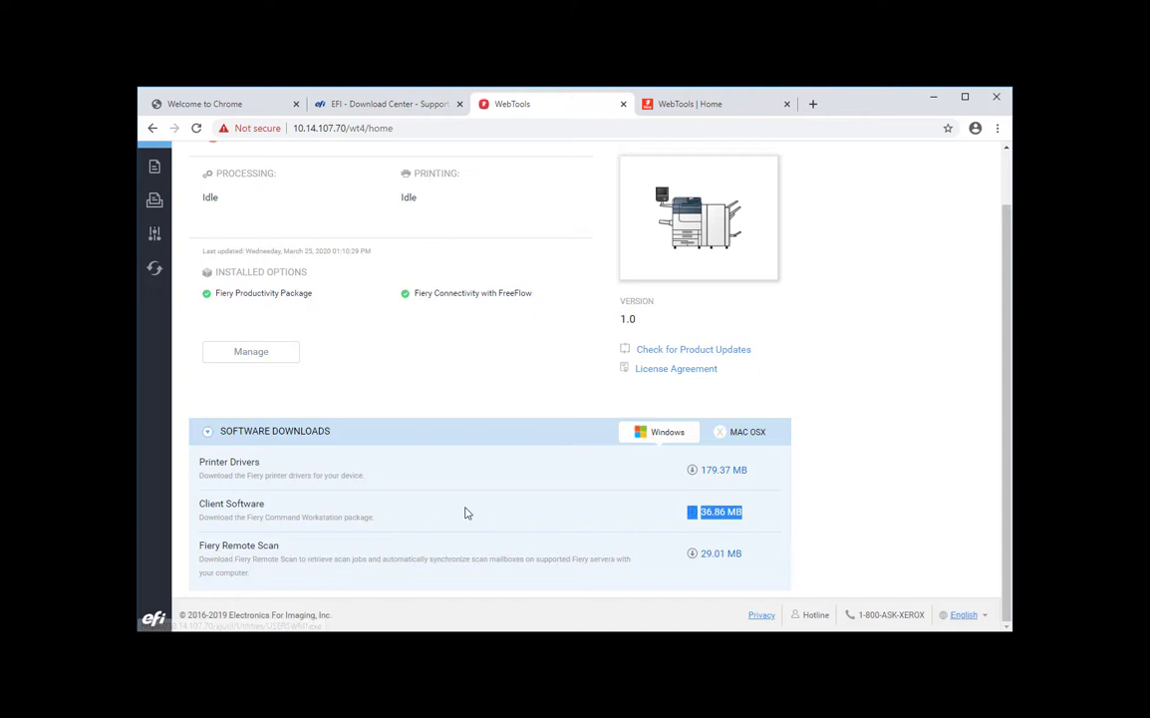
{"action": "left_click", "coordinate": [319, 510]}
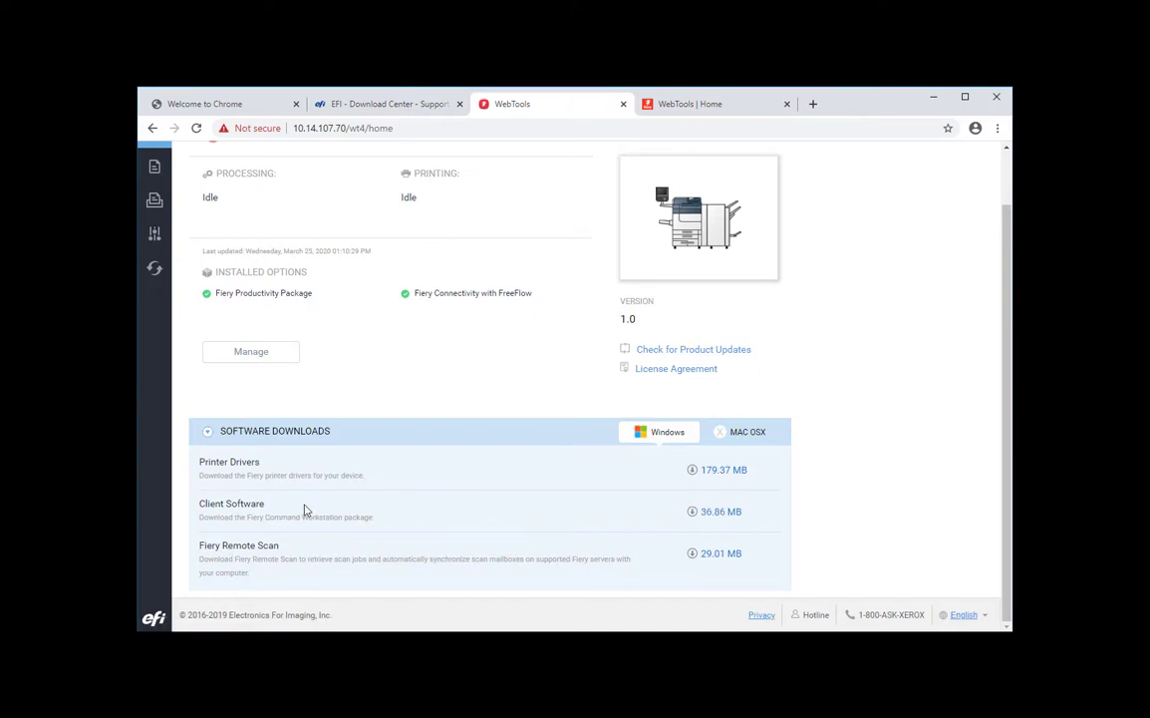
Return to the EFI Download Center tab, then Google 'command workstation' in a new tab
{"action": "left_click", "coordinate": [380, 106]}
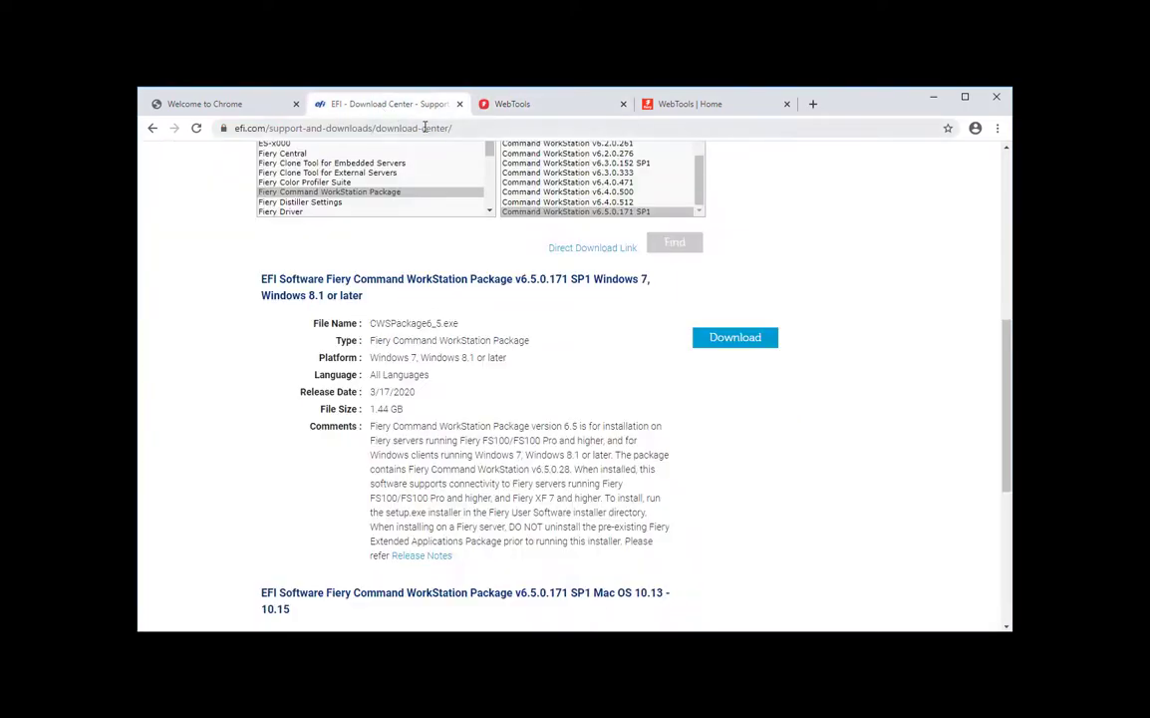
{"action": "left_click", "coordinate": [813, 103]}
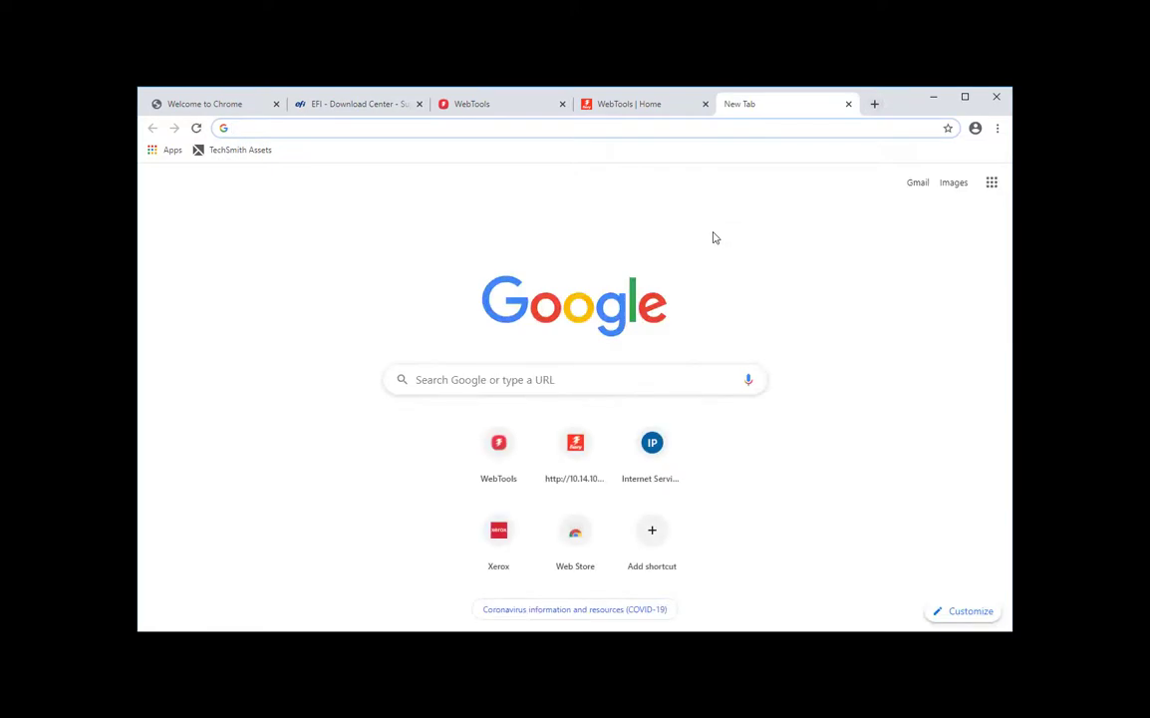
{"action": "type", "text": "Coman"}
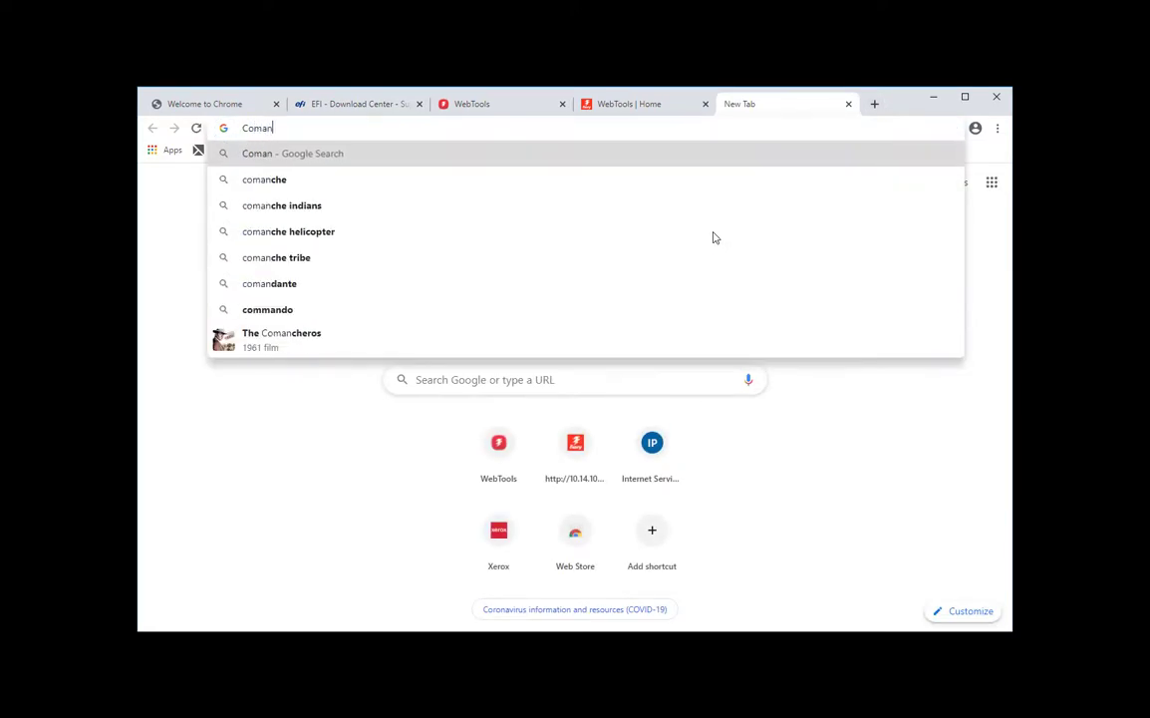
{"action": "key", "text": "BackSpace"}
{"action": "key", "text": "BackSpace"}
{"action": "type", "text": "mand Wor"}
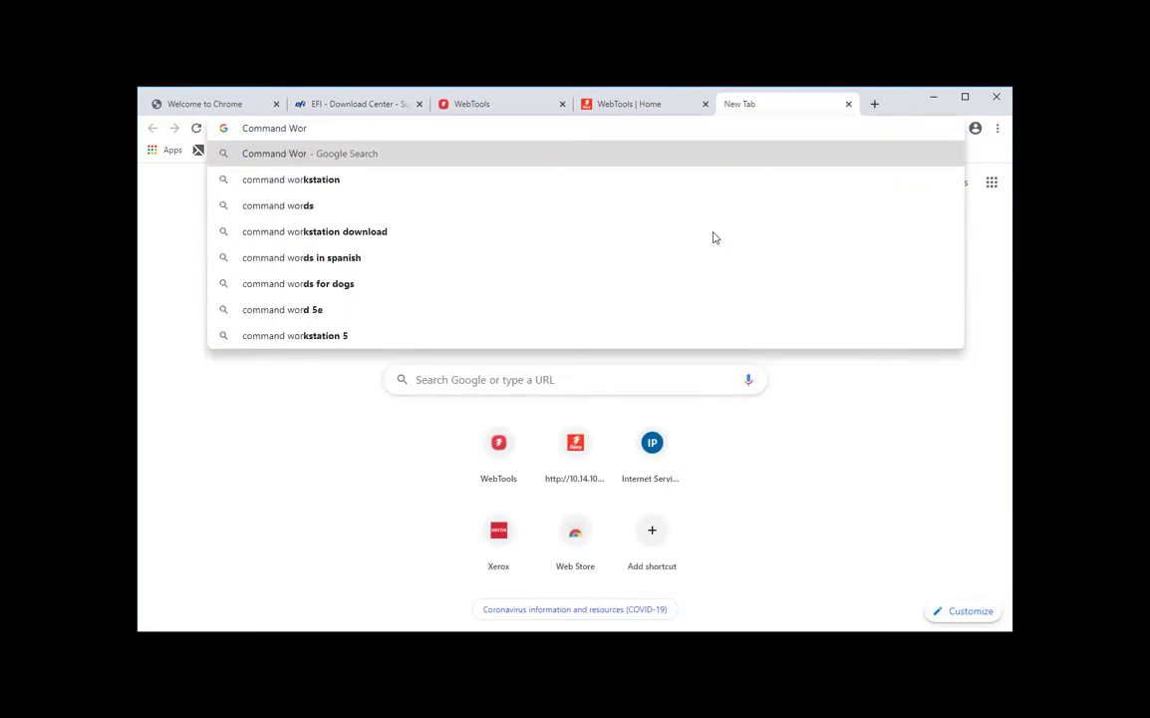
{"action": "type", "text": "kst"}
{"action": "key", "text": "Return"}
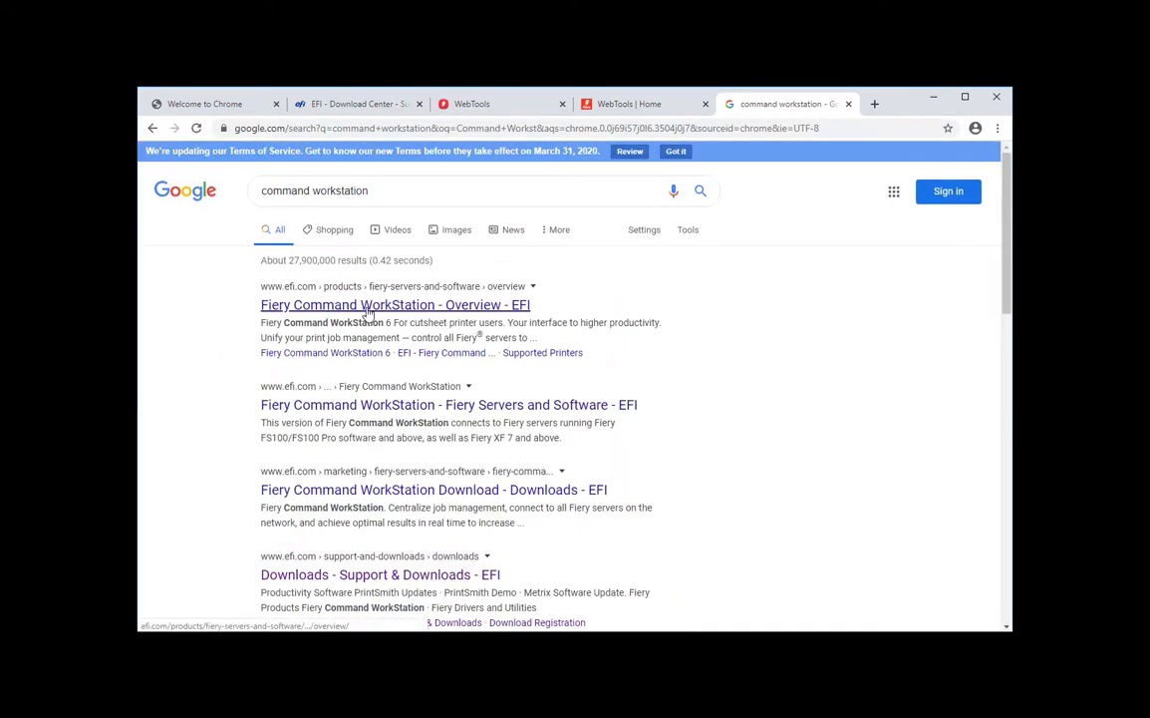
Open the 'Fiery Command WorkStation - Overview - EFI' page and scroll down toward the version 6.5 download
{"action": "left_click", "coordinate": [368, 306]}
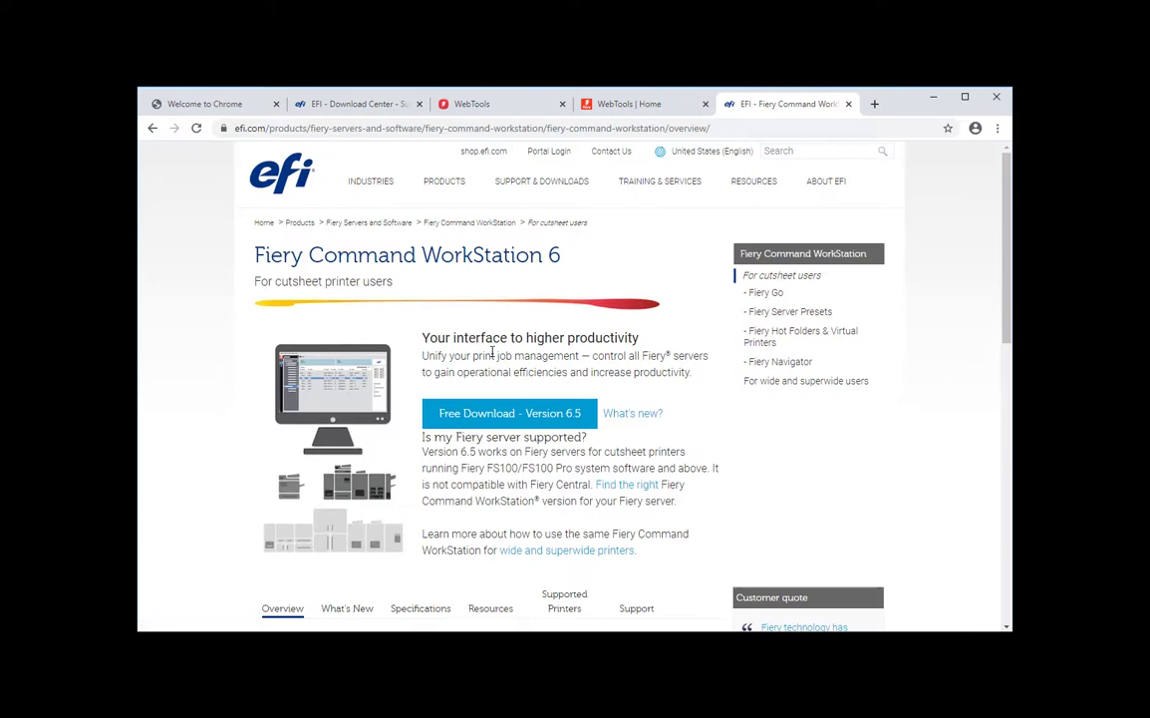
{"action": "scroll", "coordinate": [514, 370], "scroll_direction": "down", "scroll_amount": 1}
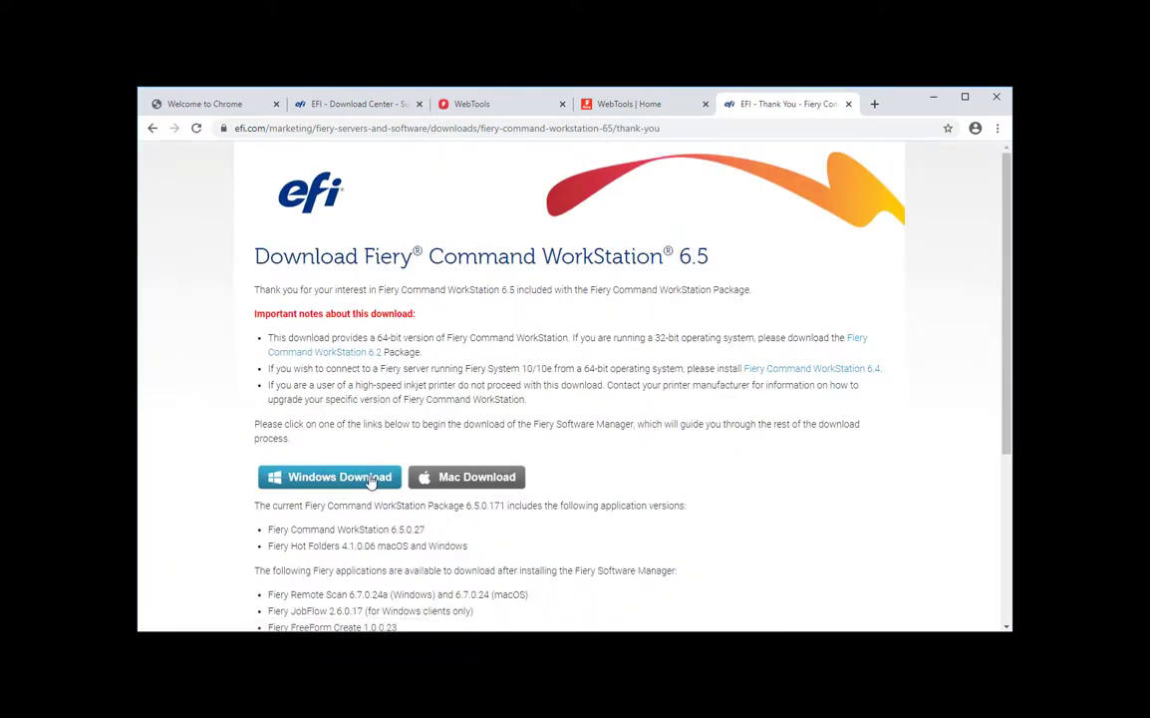
Download the Windows Fiery Software Manager, then return to the EFI Download Center's 1.44 GB CWSPackage6_5.exe details
{"action": "left_click", "coordinate": [370, 479]}
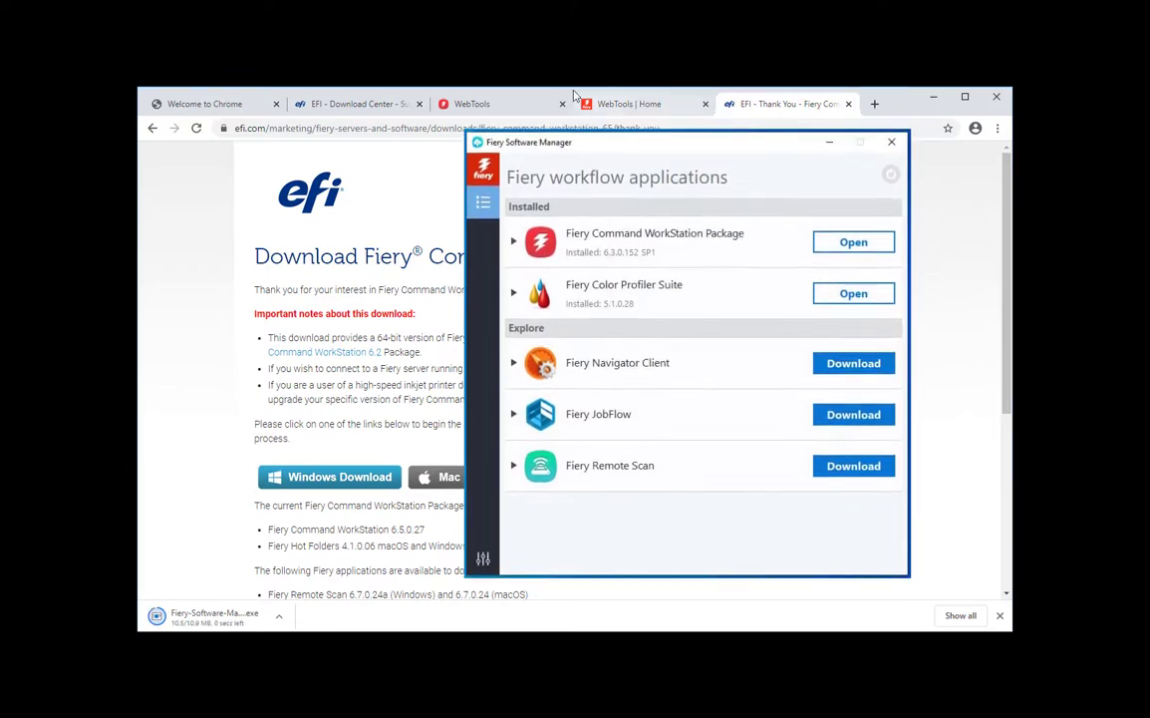
{"action": "left_click", "coordinate": [359, 104]}
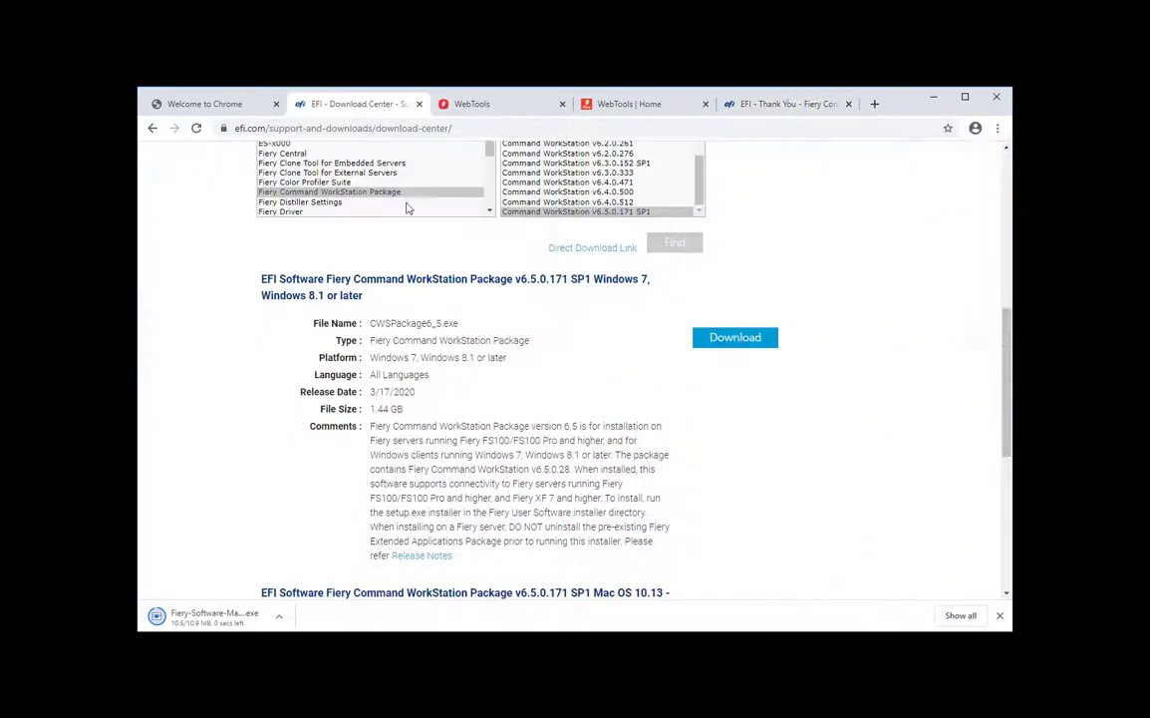
{"action": "scroll", "coordinate": [424, 313], "scroll_direction": "up", "scroll_amount": 7}
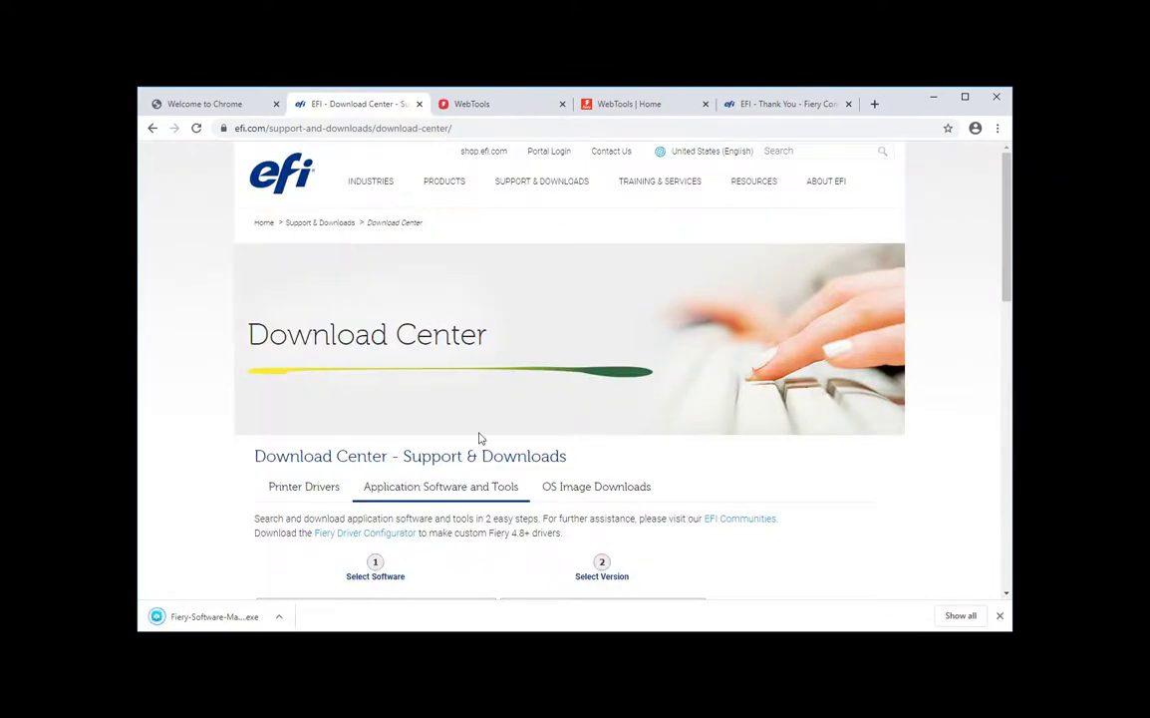
{"action": "scroll", "coordinate": [478, 439], "scroll_direction": "down", "scroll_amount": 10}
{"action": "scroll", "coordinate": [501, 362], "scroll_direction": "up", "scroll_amount": 5}
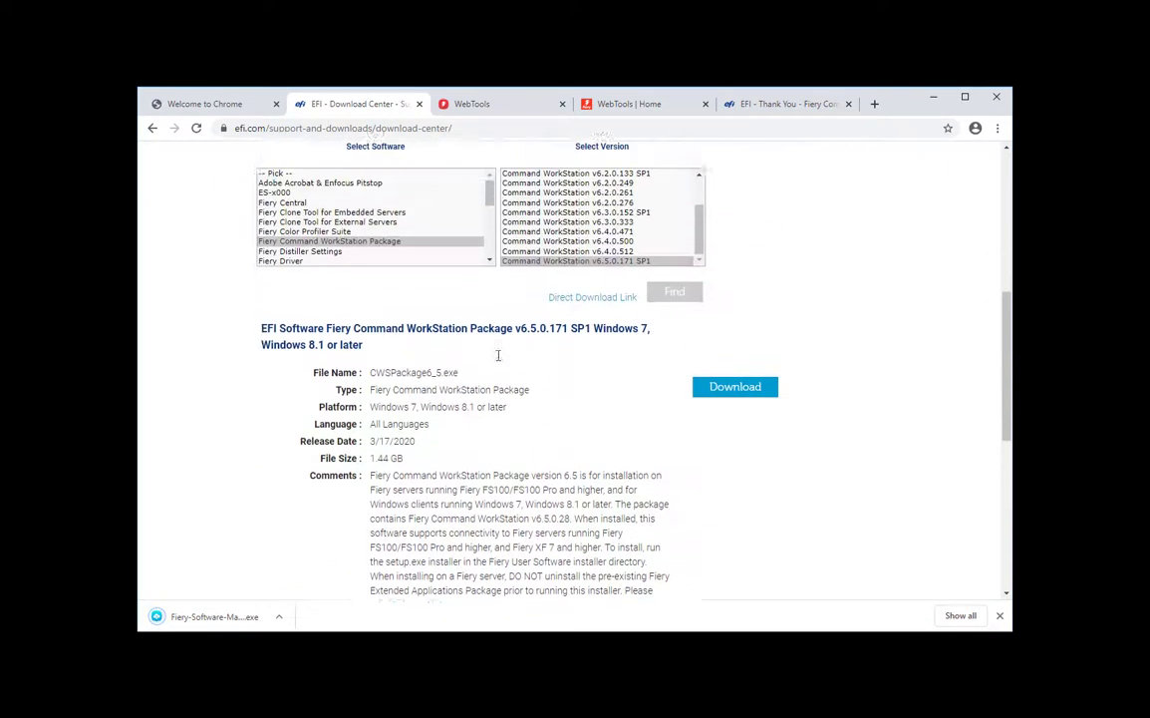